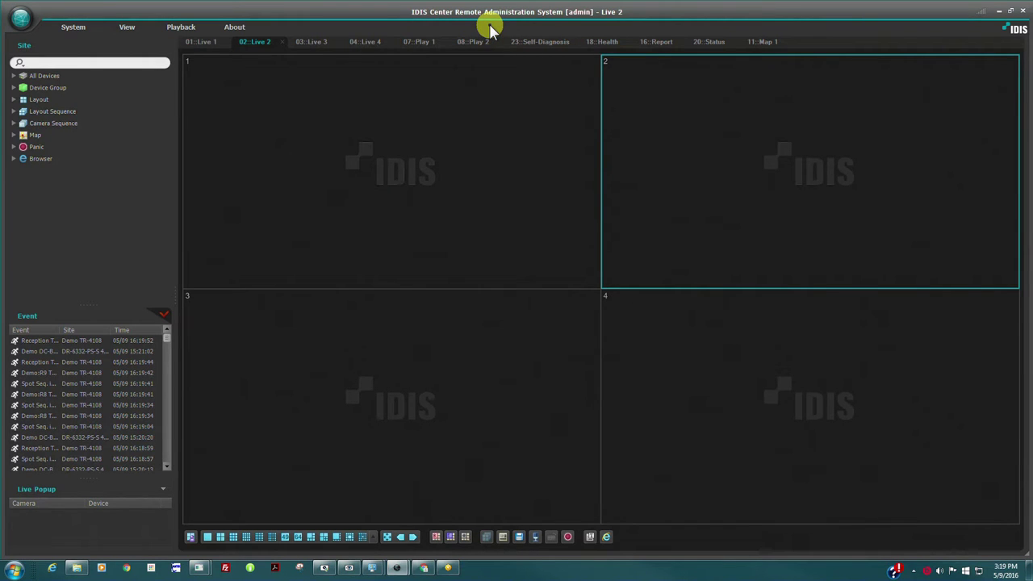
Step: View the program's version and copyright details, then close the information window
left_click(239, 28)
left_click(239, 40)
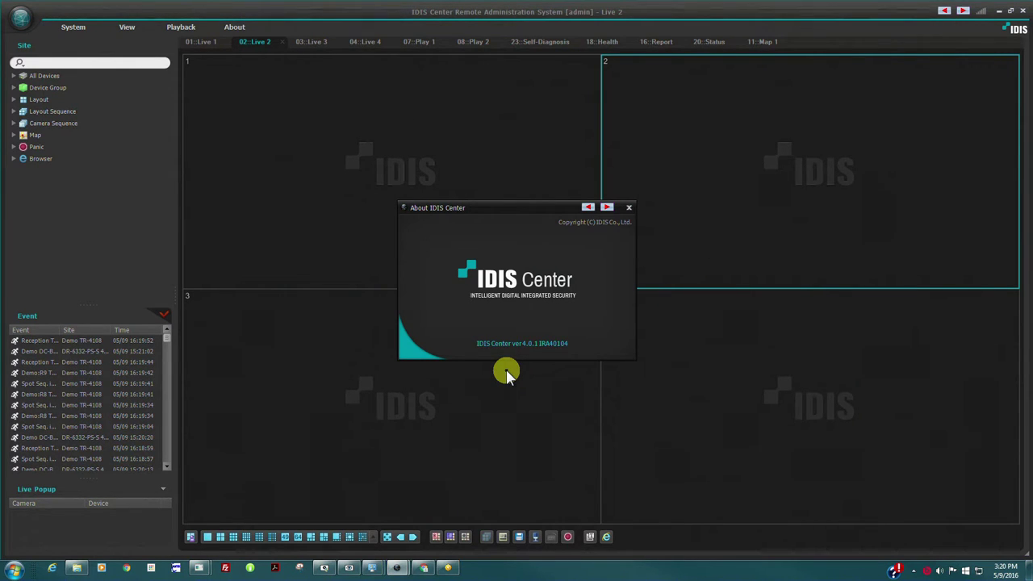
left_click(630, 211)
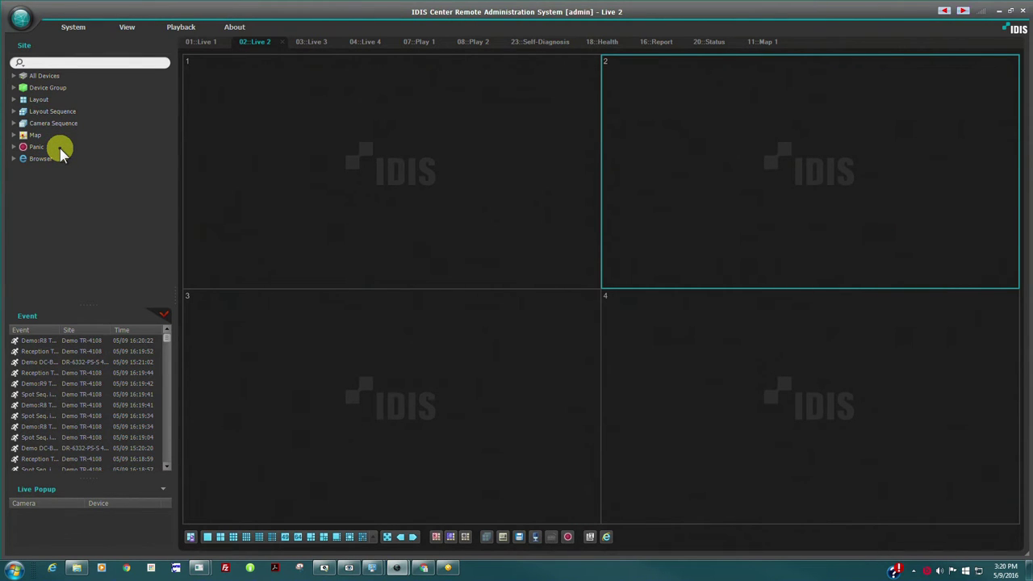
Step: Expand All Devices and select the Demo DR-6216P-S, DR-6232PS-S and TR-4108 recorders
left_click(14, 76)
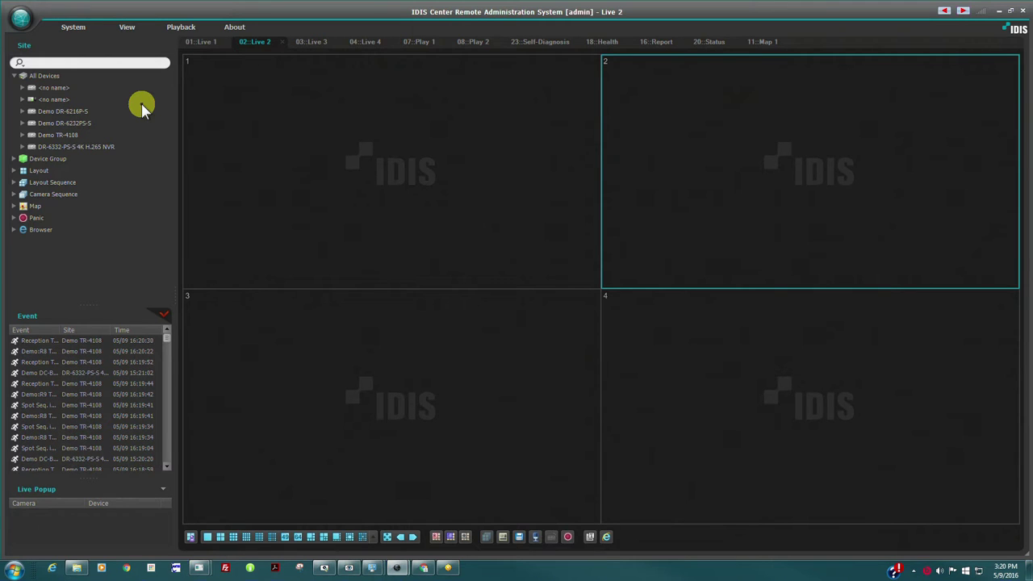
left_click(84, 110)
left_click(81, 123)
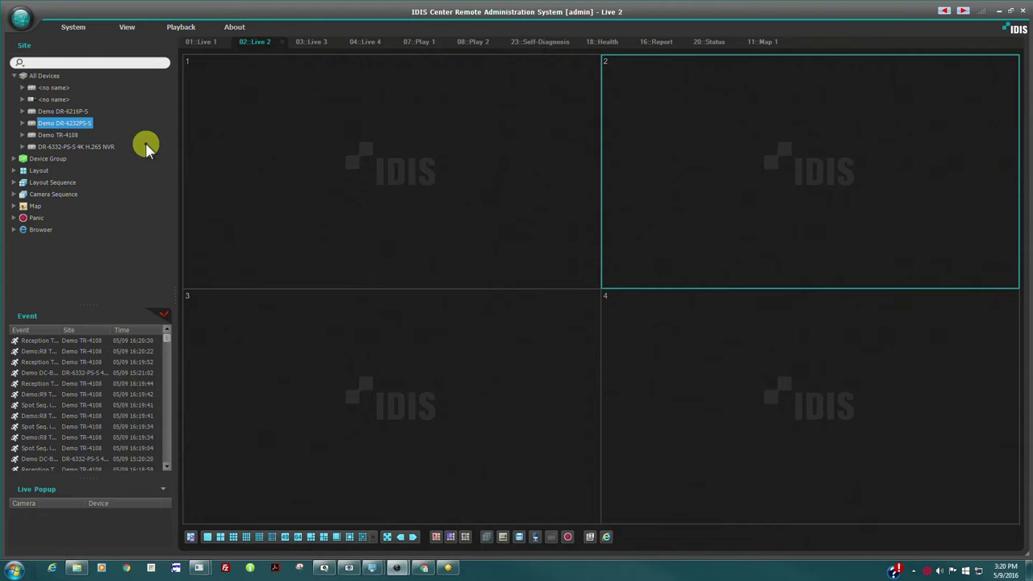
left_click(72, 135)
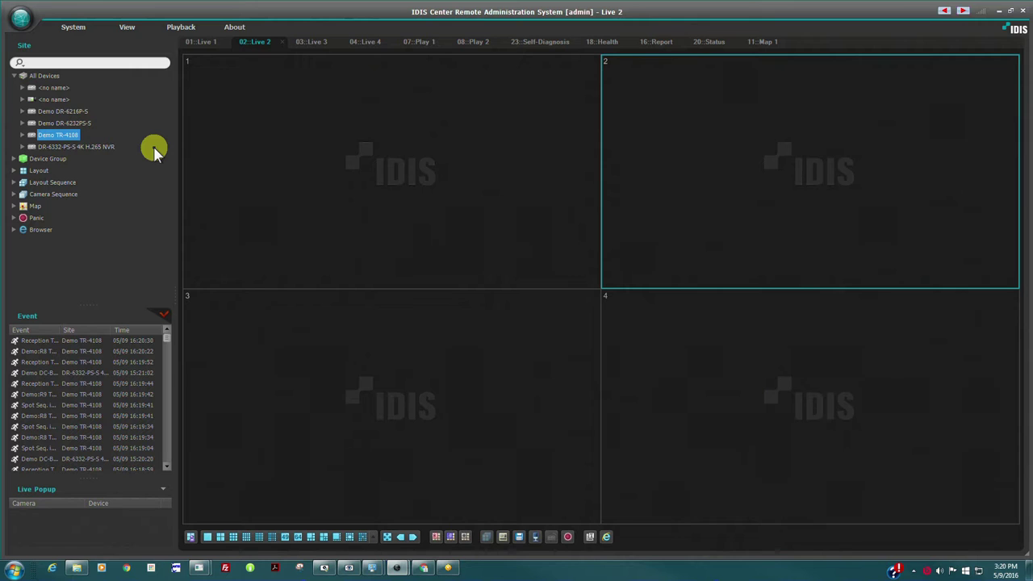
Step: Expand and collapse the camera lists of Demo DR-6216P-S and Demo DR-6232PS-S
left_click(22, 111)
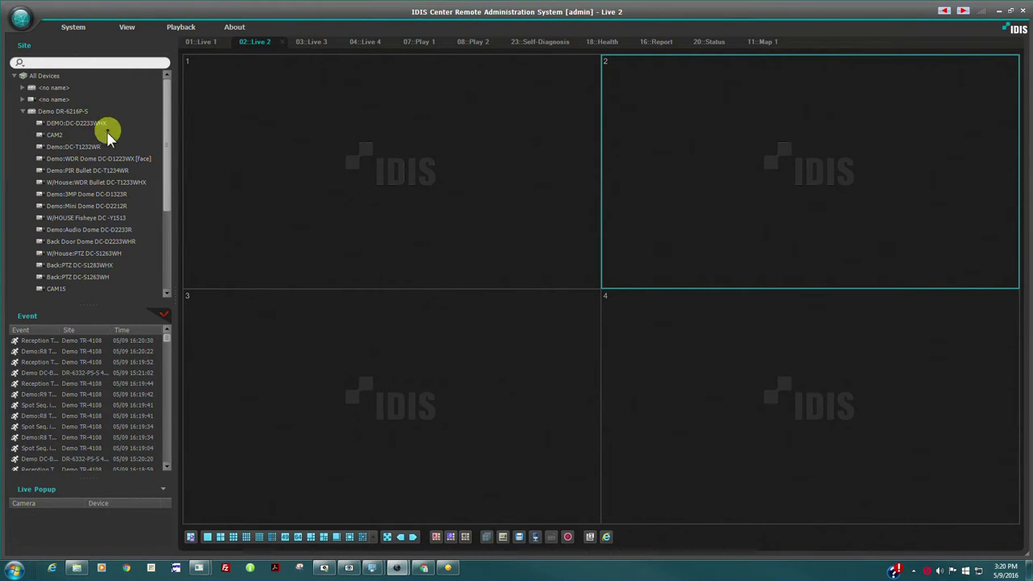
left_click(22, 111)
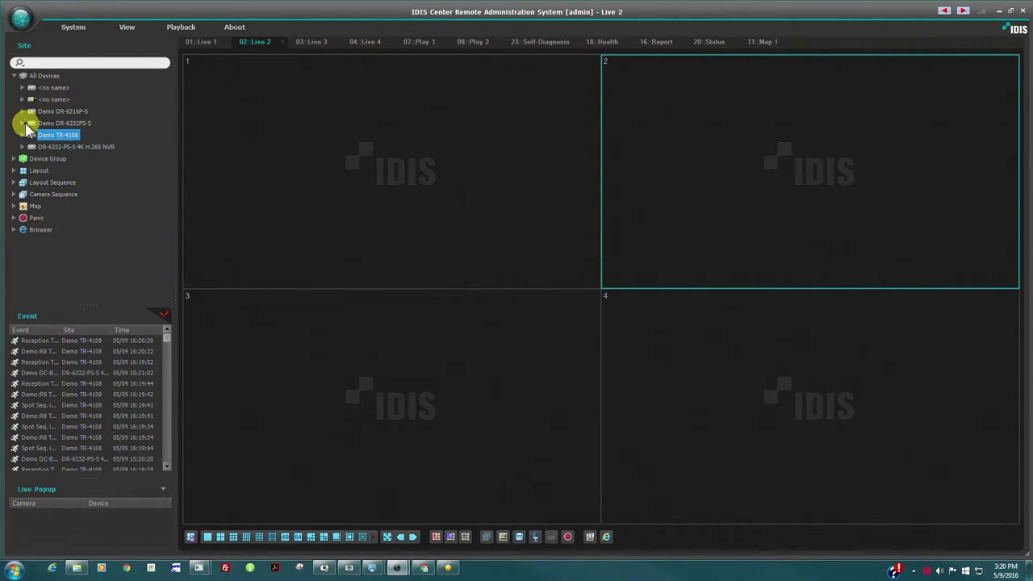
left_click(23, 122)
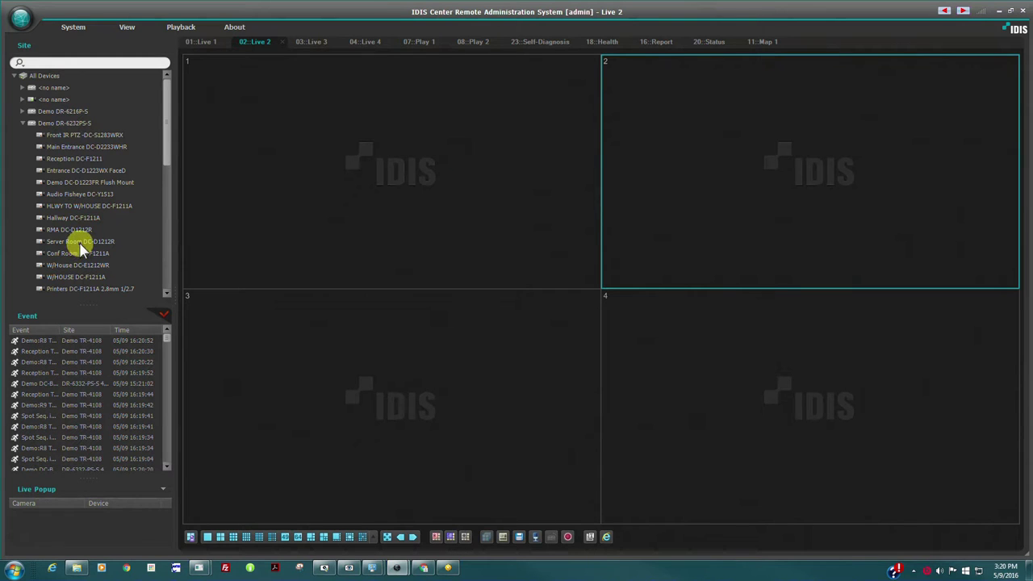
left_click(21, 123)
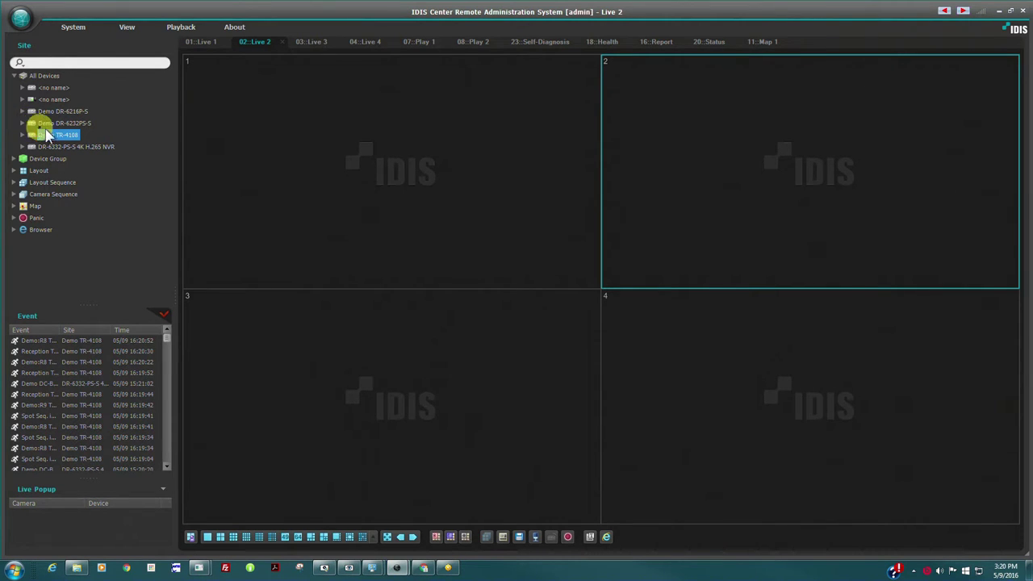
Step: Expand Device Group and the IDIS AM demo group, selecting its DR-6216P-S and DR-6232PS-S recorders
left_click(13, 161)
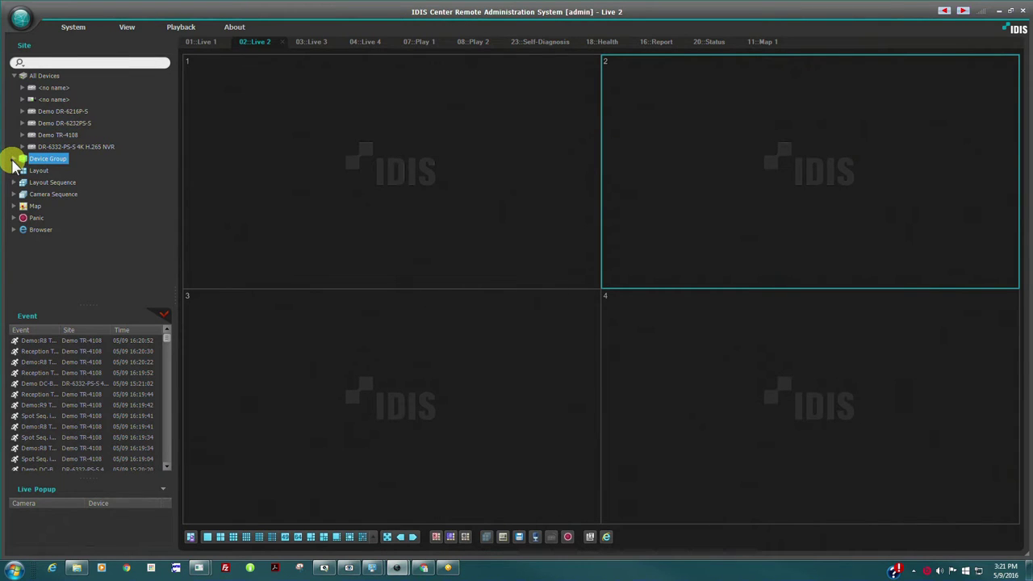
left_click(13, 160)
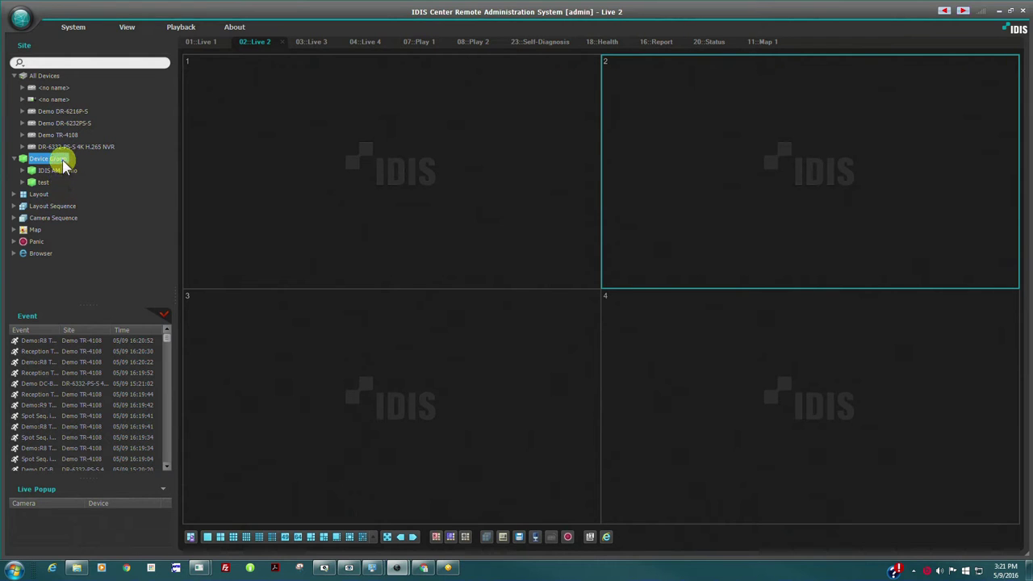
left_click(22, 171)
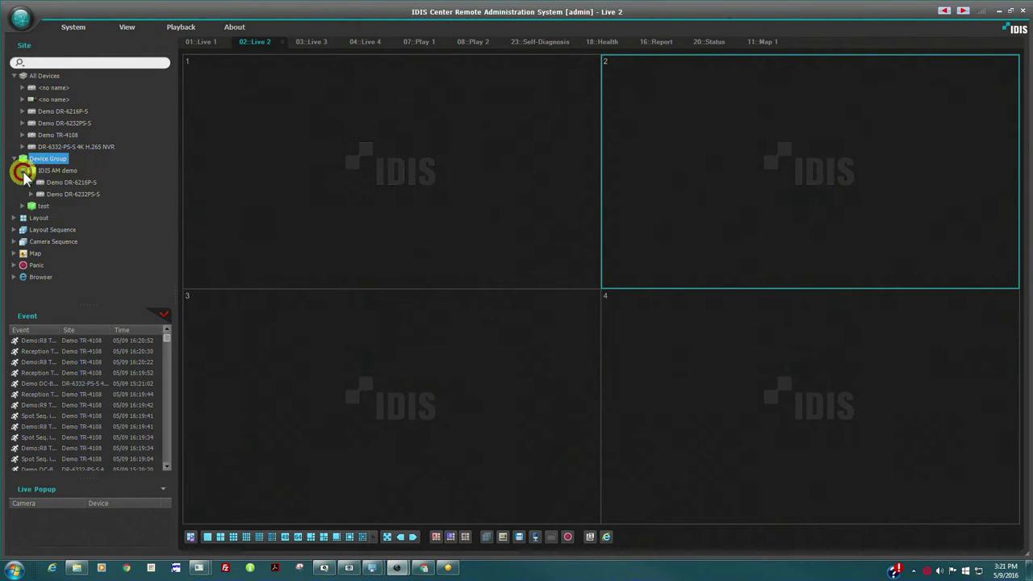
left_click(83, 181)
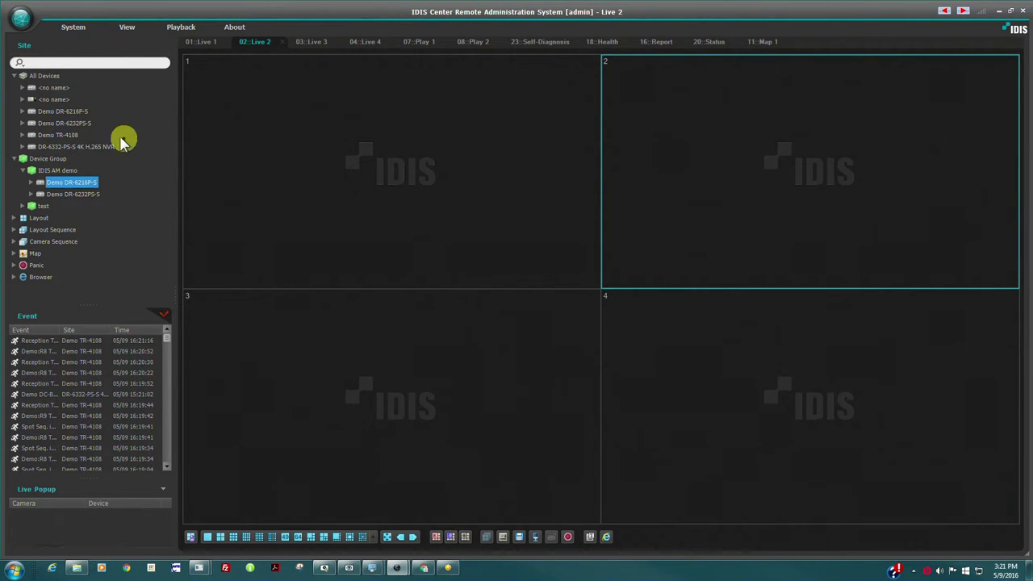
left_click(81, 110)
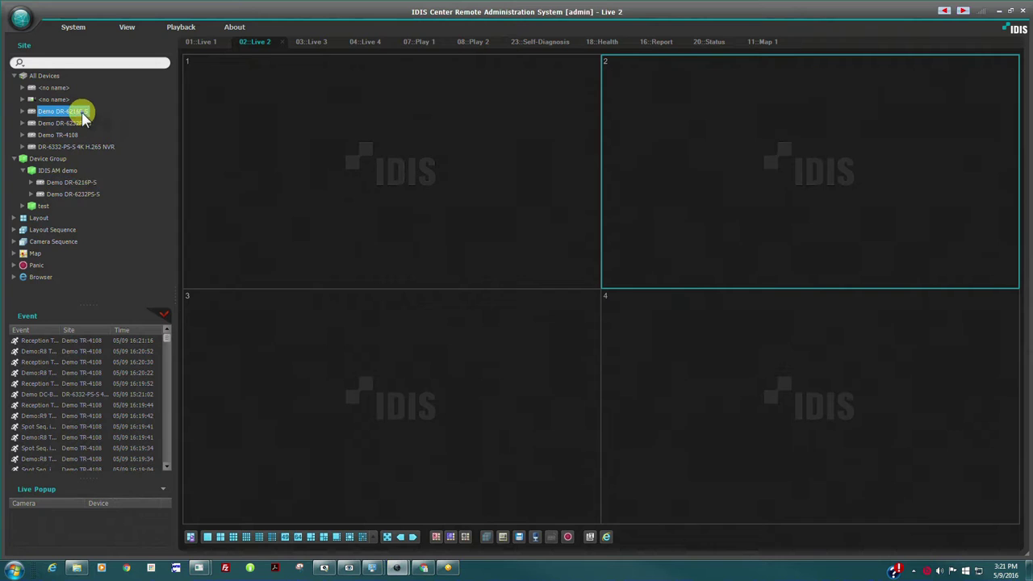
left_click(85, 182)
left_click(92, 195)
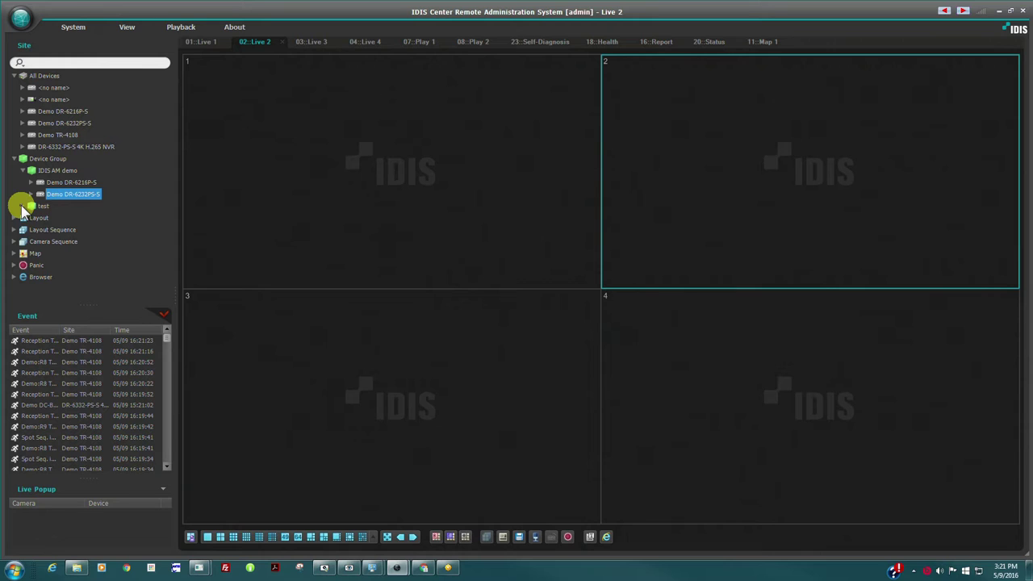
Step: Expand the test group and show, then hide, Demo DR-6216P-S's cameras
left_click(22, 206)
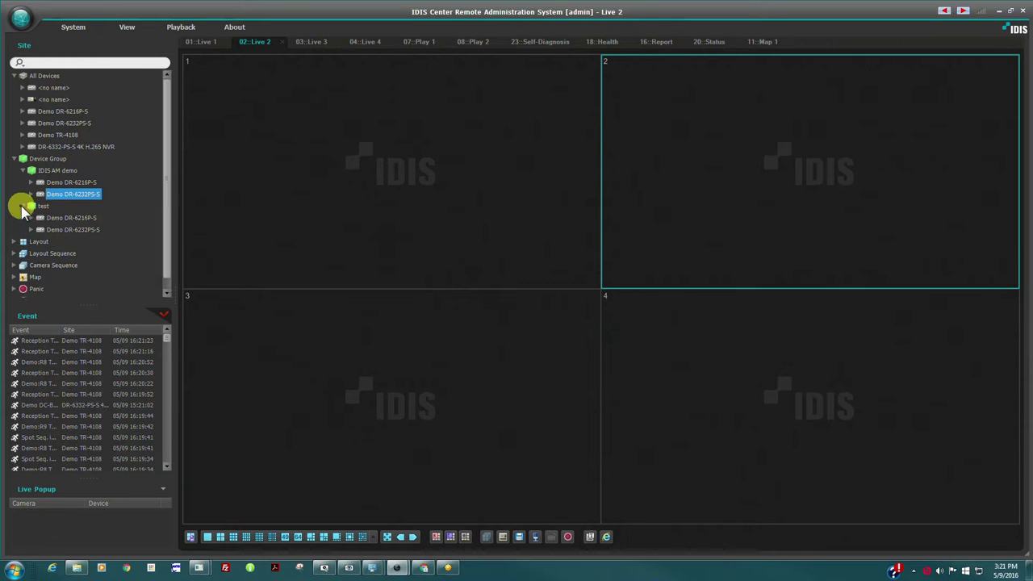
left_click(82, 218)
left_click(31, 219)
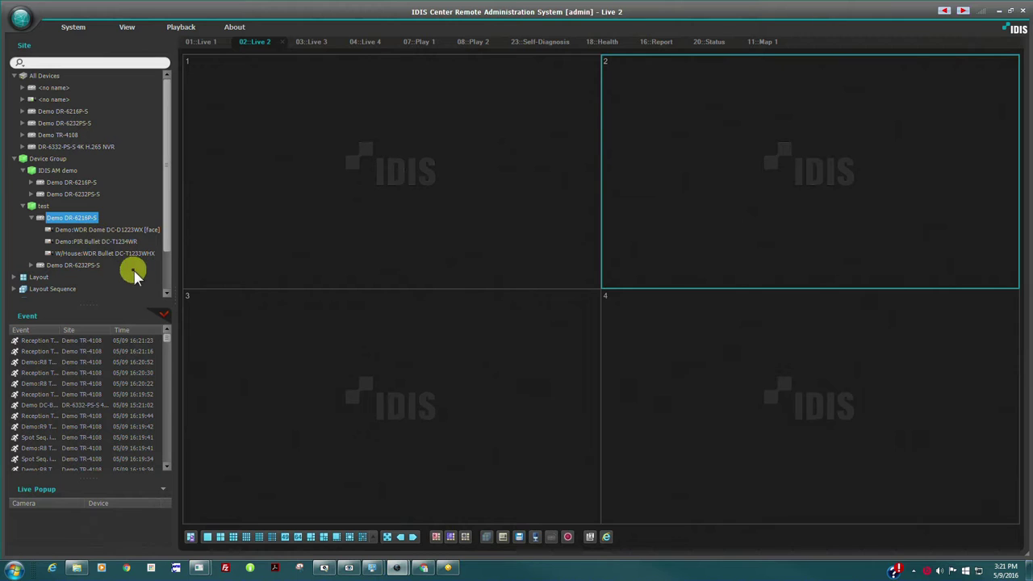
left_click(31, 219)
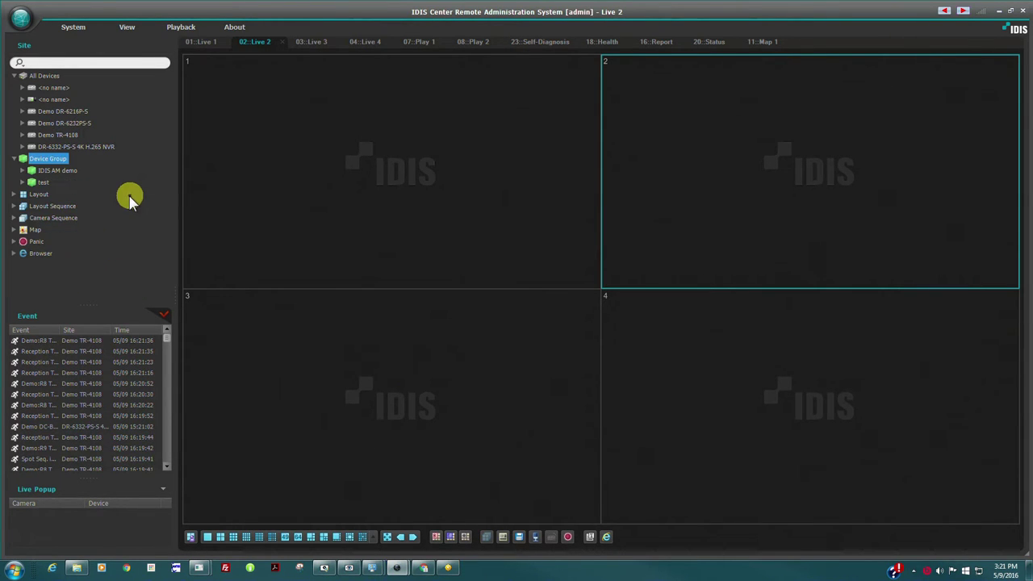
Step: Select the Layout, Layout Sequence, Camera Sequence, Map, Panic and Browser branches in turn
left_click(40, 195)
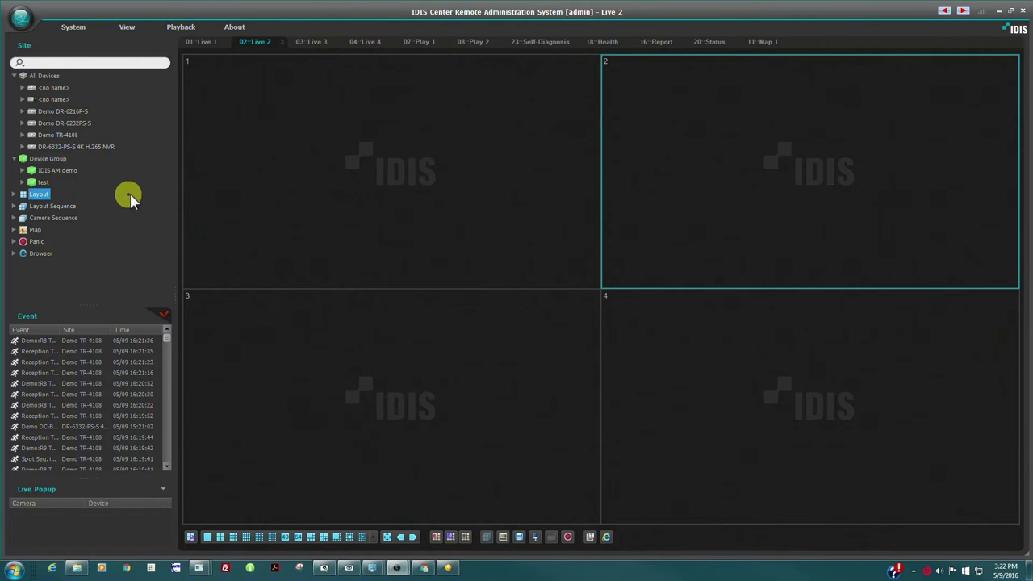
left_click(73, 206)
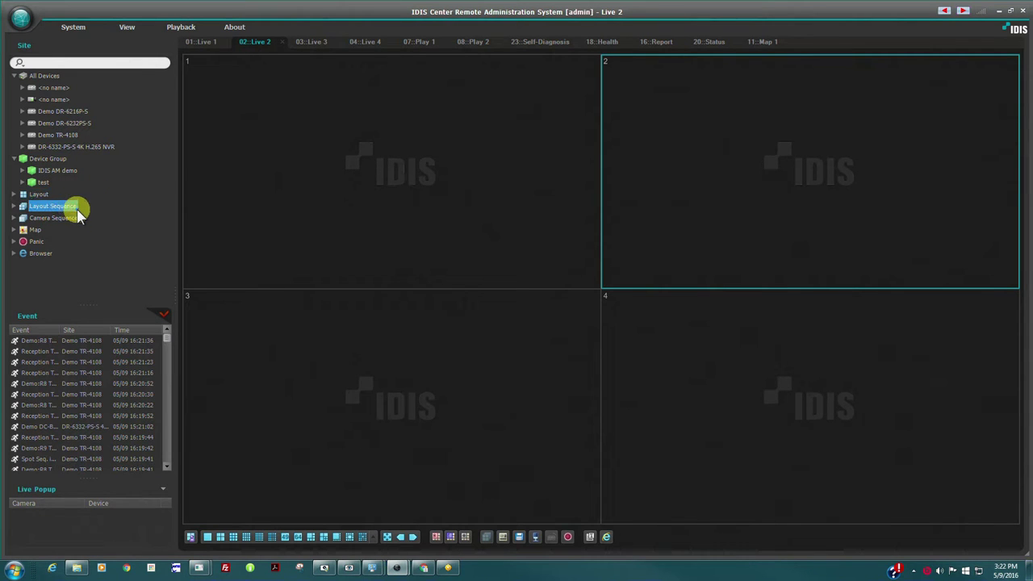
left_click(74, 217)
left_click(44, 230)
left_click(42, 241)
left_click(42, 253)
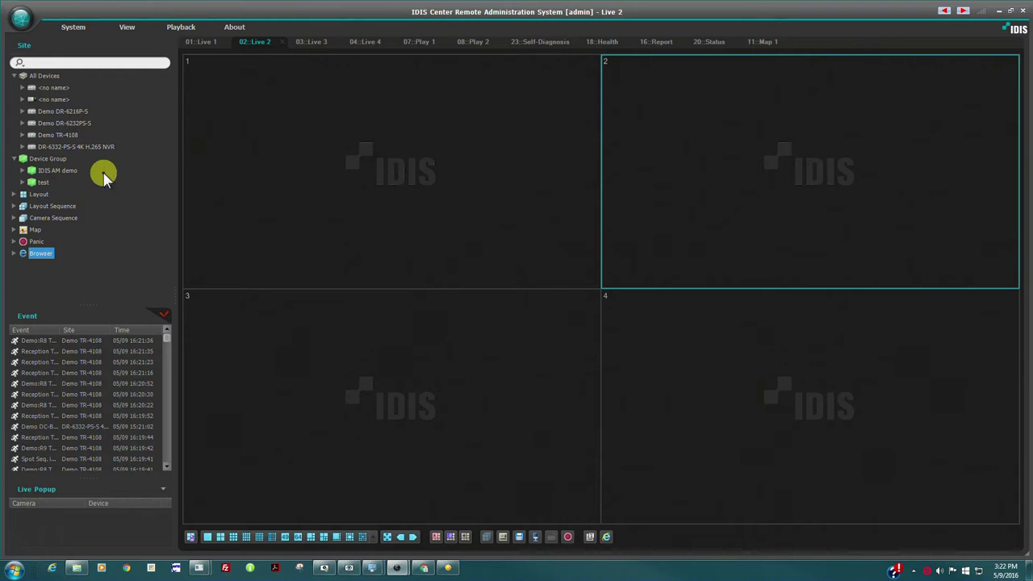
Step: Filter the site tree by 'DR', then select three events including 15:23:33 and TR-4108's 16:22:16
left_click(100, 64)
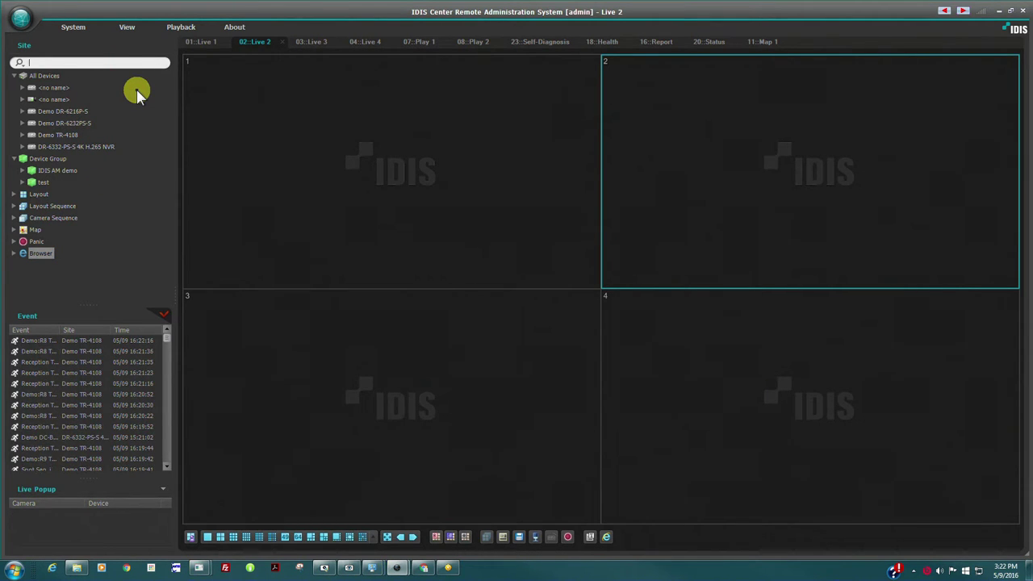
type("DR")
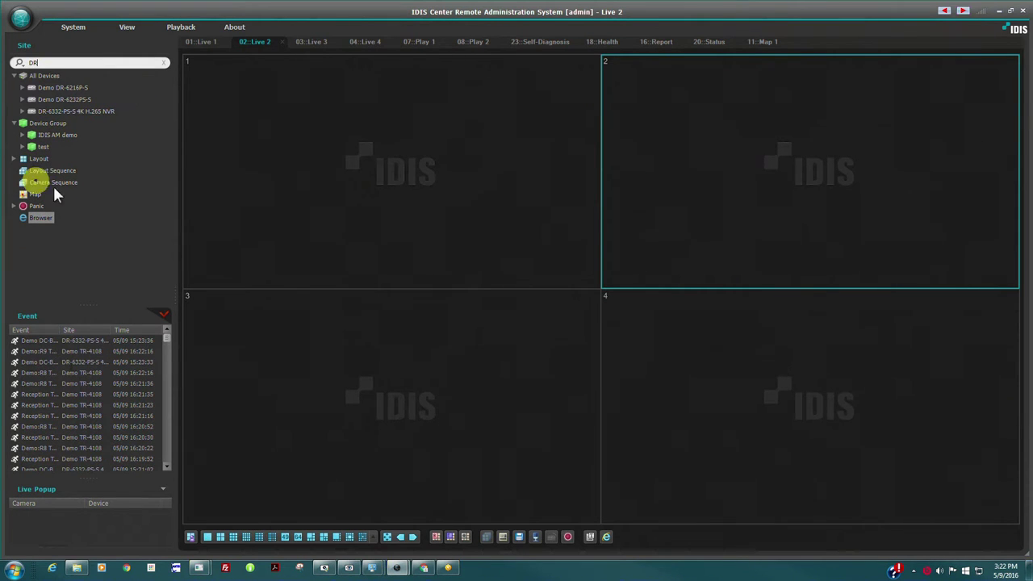
left_click(44, 343)
left_click(48, 361)
left_click(46, 371)
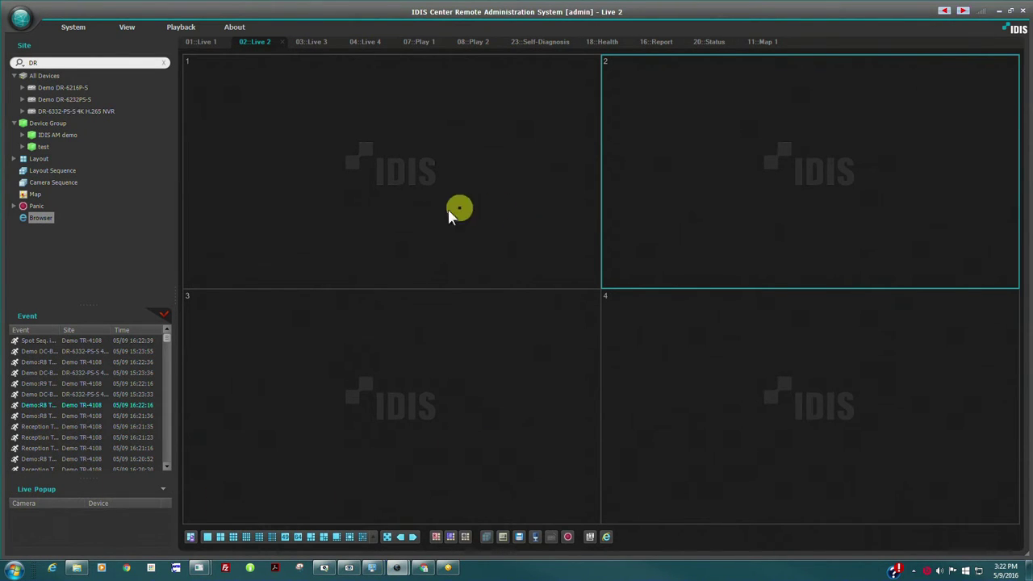
Step: Select tiles 1 and 3, switch Live 2 to a 3x3 grid, and select tiles 5, 4, 1, 2
left_click(537, 214)
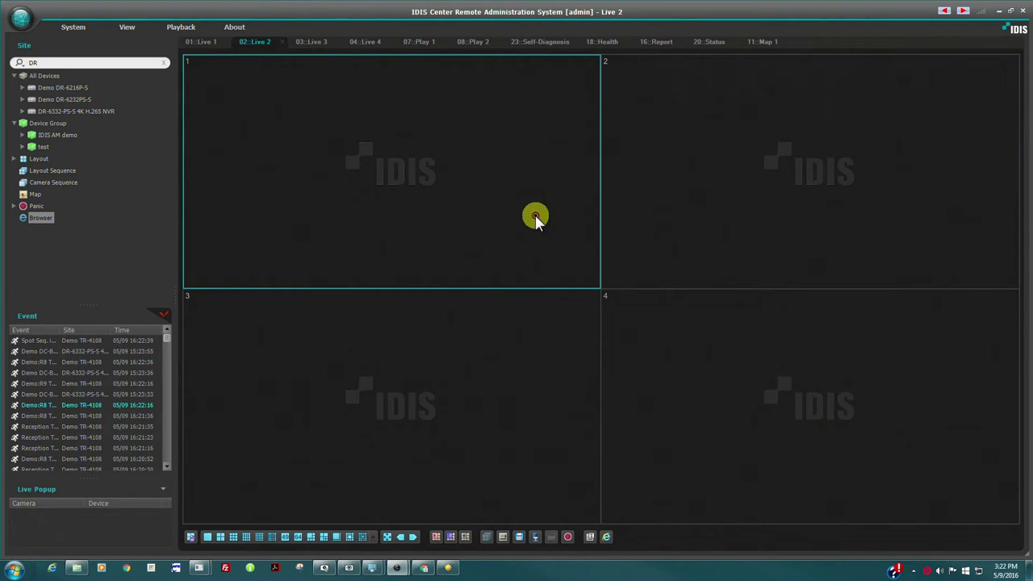
left_click(449, 341)
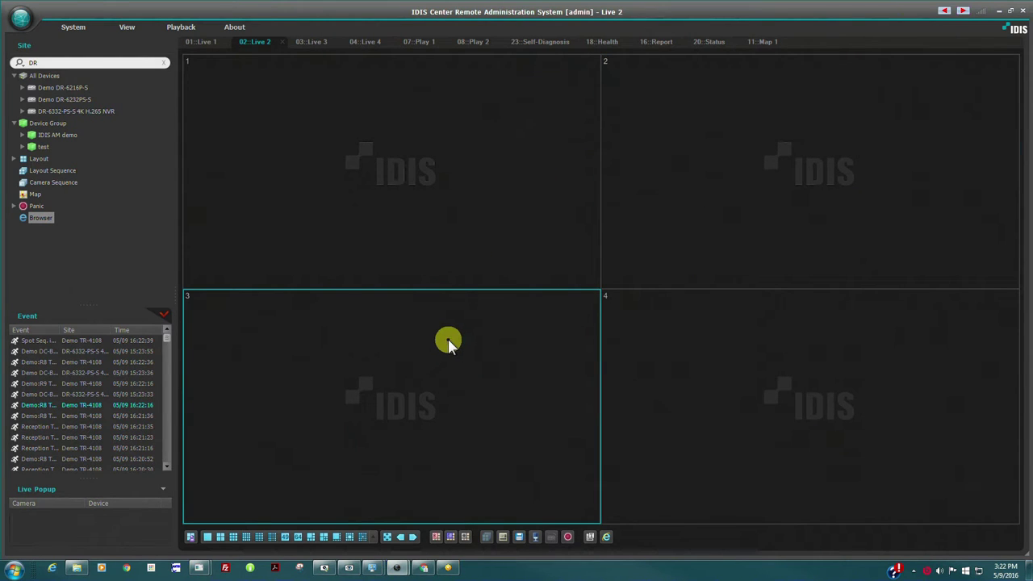
left_click(233, 536)
left_click(640, 300)
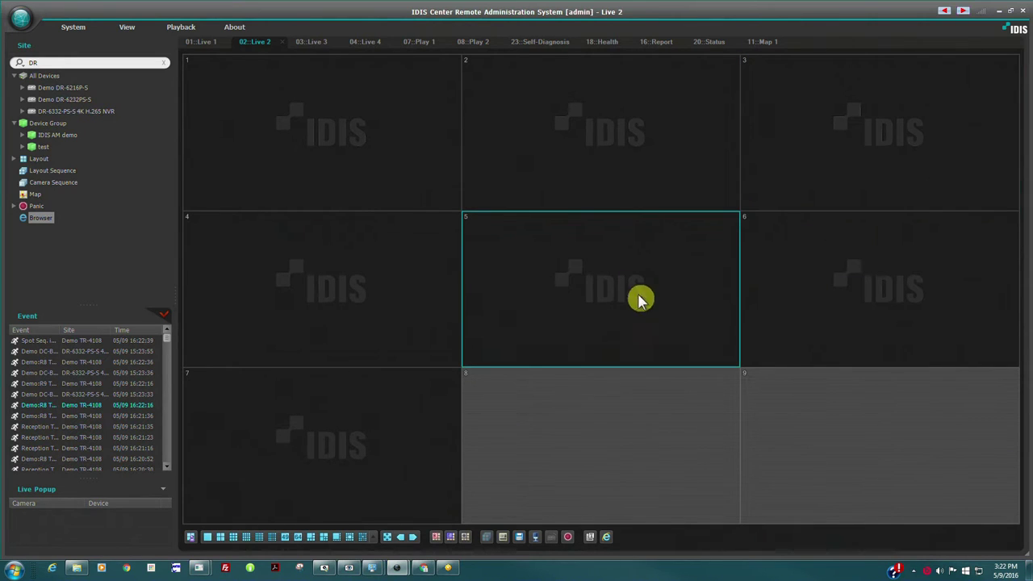
left_click(410, 294)
left_click(438, 161)
left_click(493, 155)
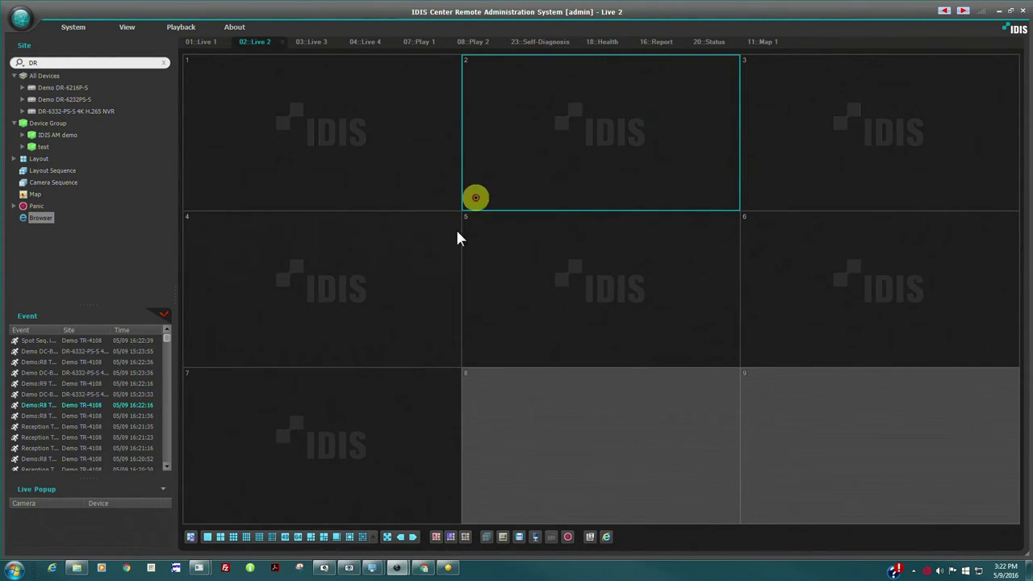
Step: Switch to a 5x5 grid, select tiles 13, 12, 7 and 2, then return to 2x2
left_click(259, 536)
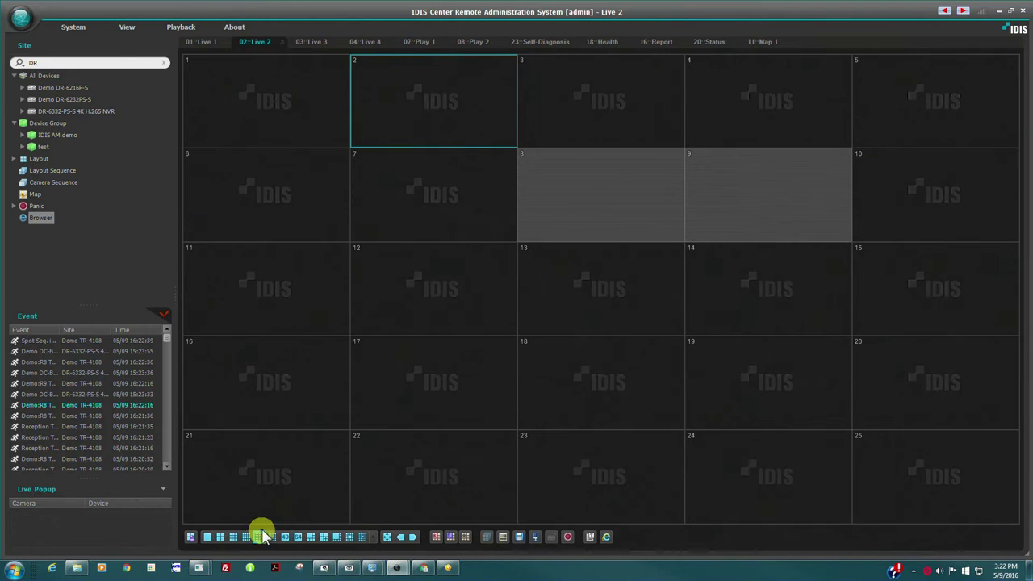
left_click(576, 267)
left_click(474, 259)
left_click(491, 198)
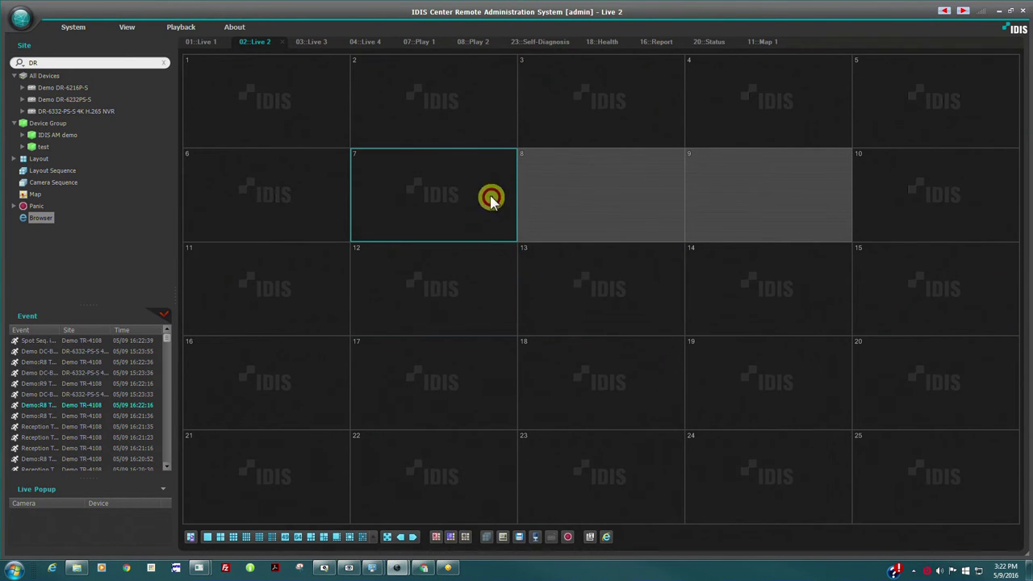
left_click(483, 111)
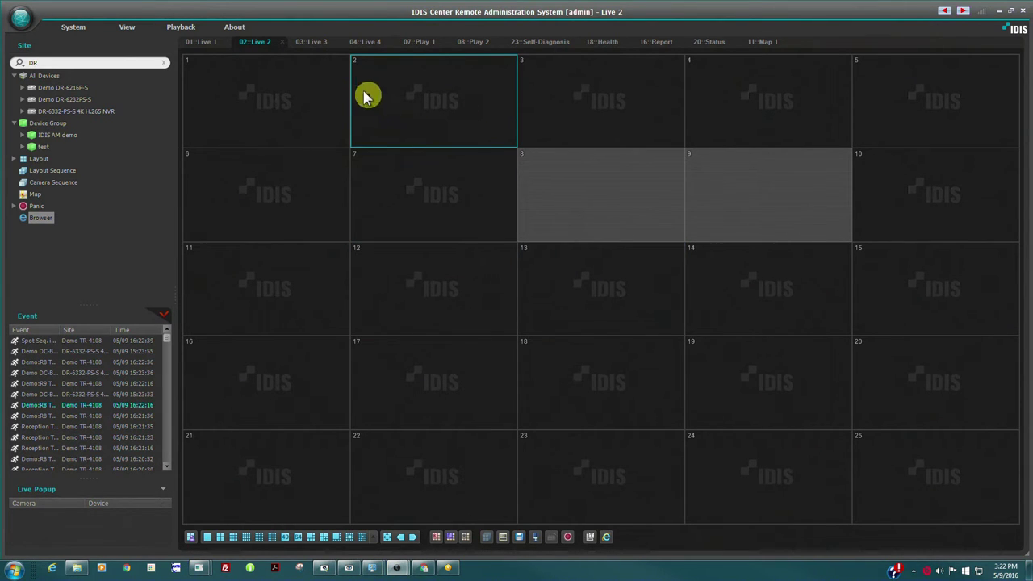
left_click(220, 537)
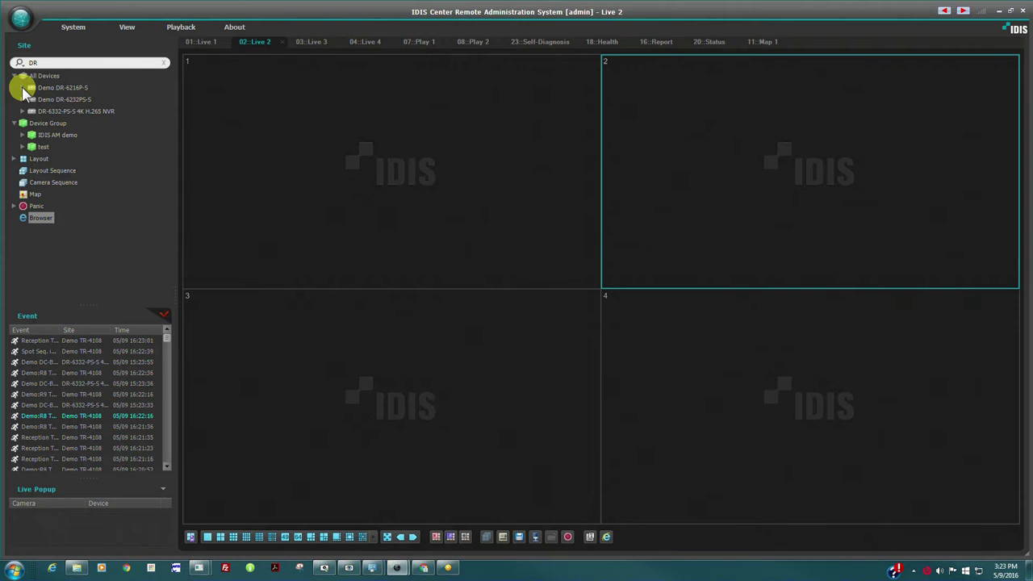
Step: Place Demo DR-6232PS-S's Front IR PTZ camera in tile 1 and Main Entrance in tile 2
left_click(23, 99)
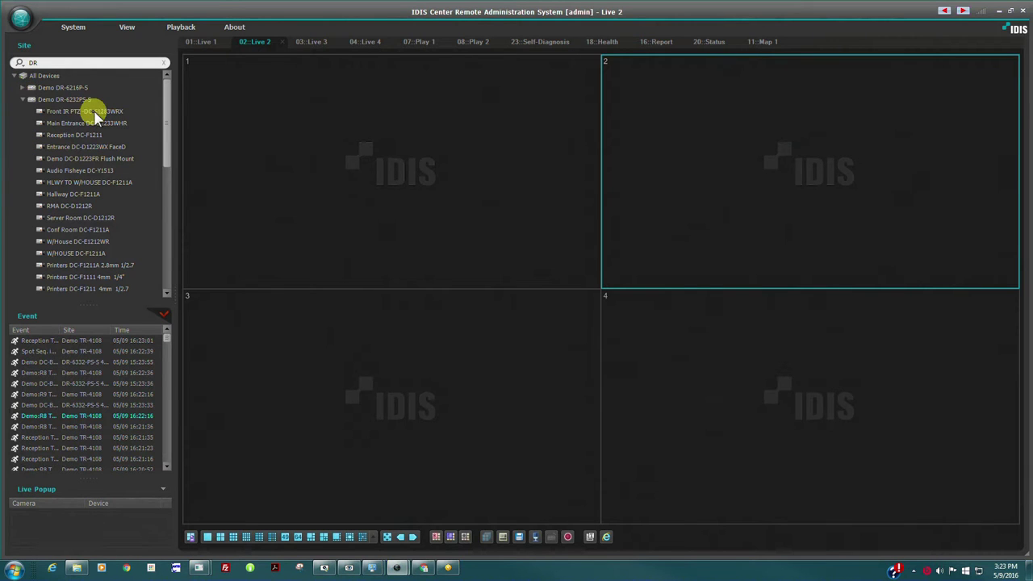
left_click_drag(95, 117, 363, 130)
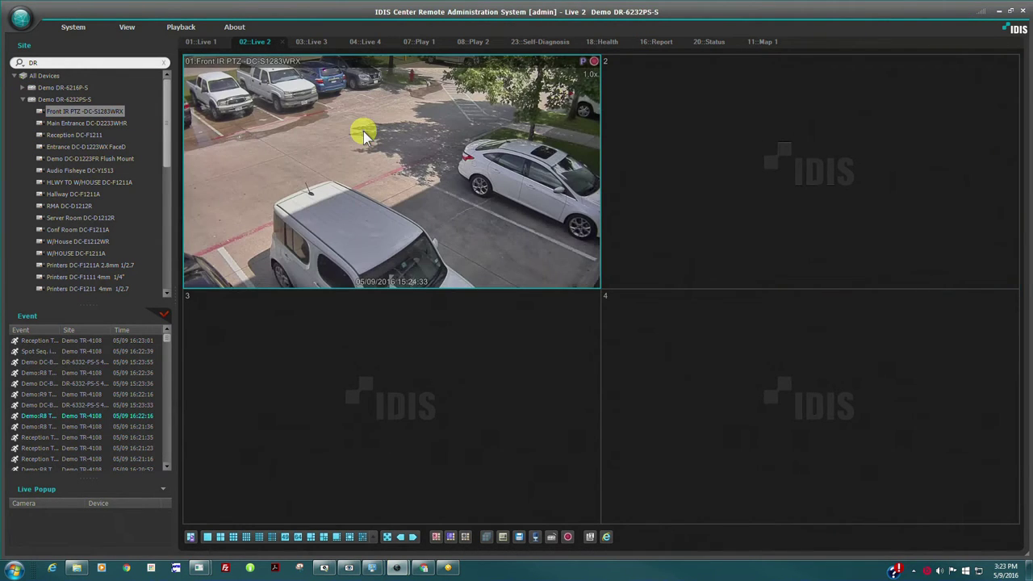
left_click_drag(102, 123, 682, 174)
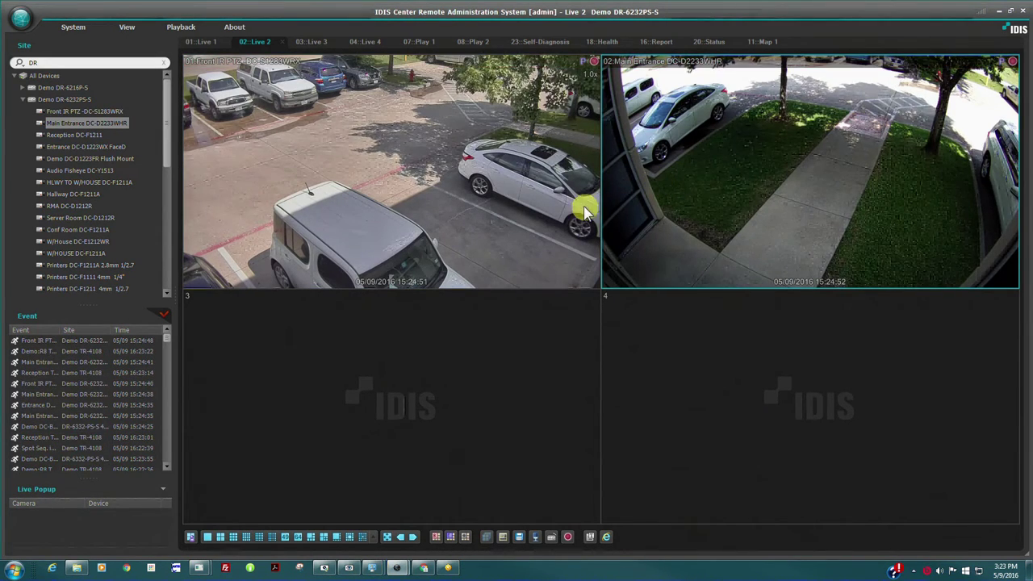
Step: Fill the 4x4 grid, then the 5x5 grid, with all Demo DR-6232PS-S cameras
left_click(246, 536)
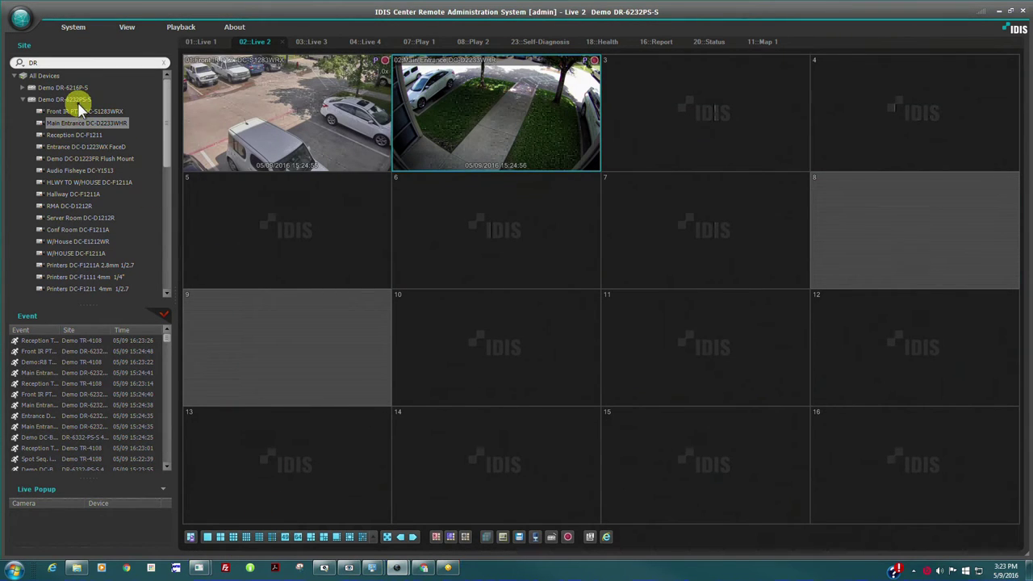
left_click_drag(76, 101, 252, 109)
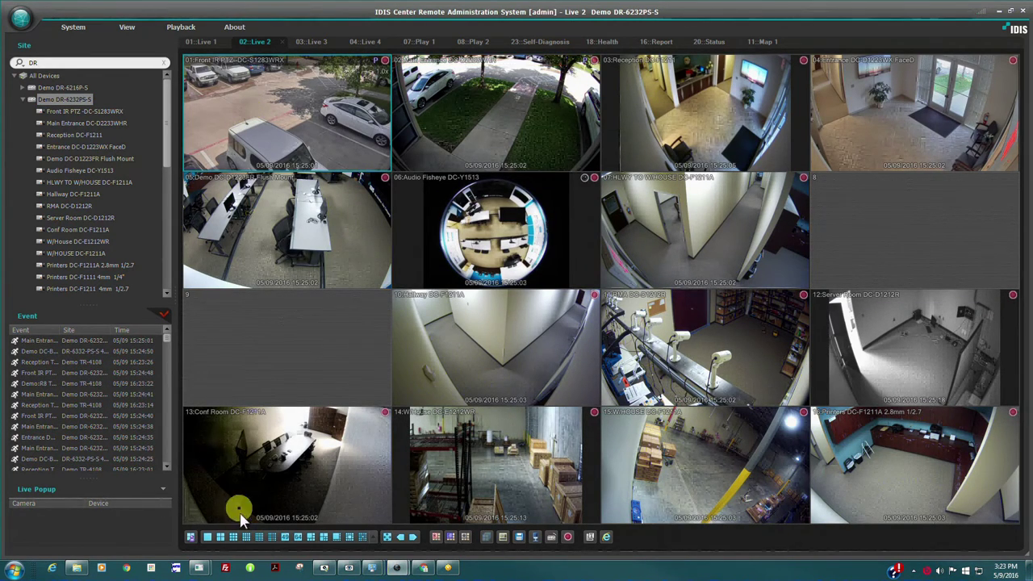
left_click(259, 536)
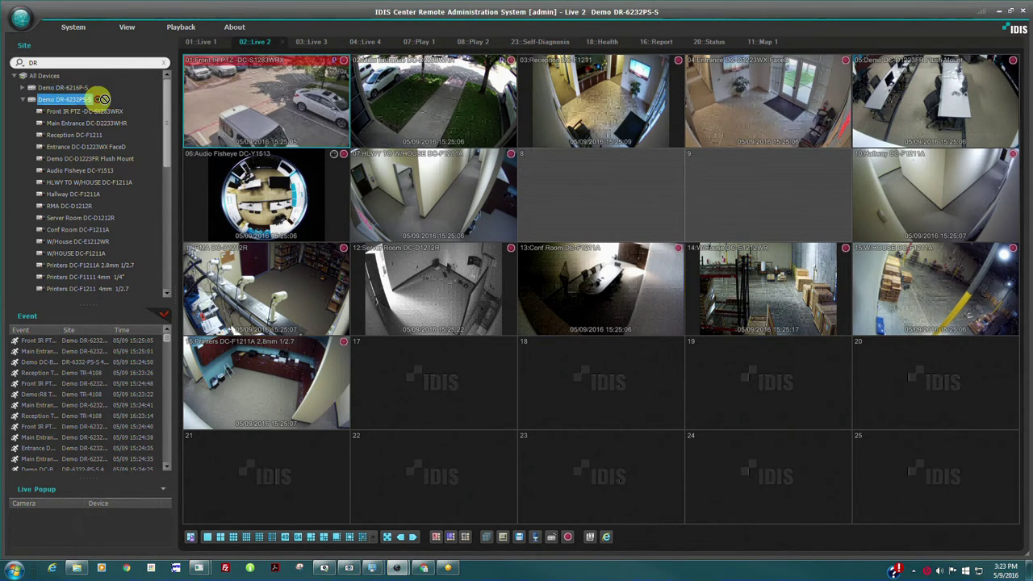
left_click_drag(103, 98, 217, 88)
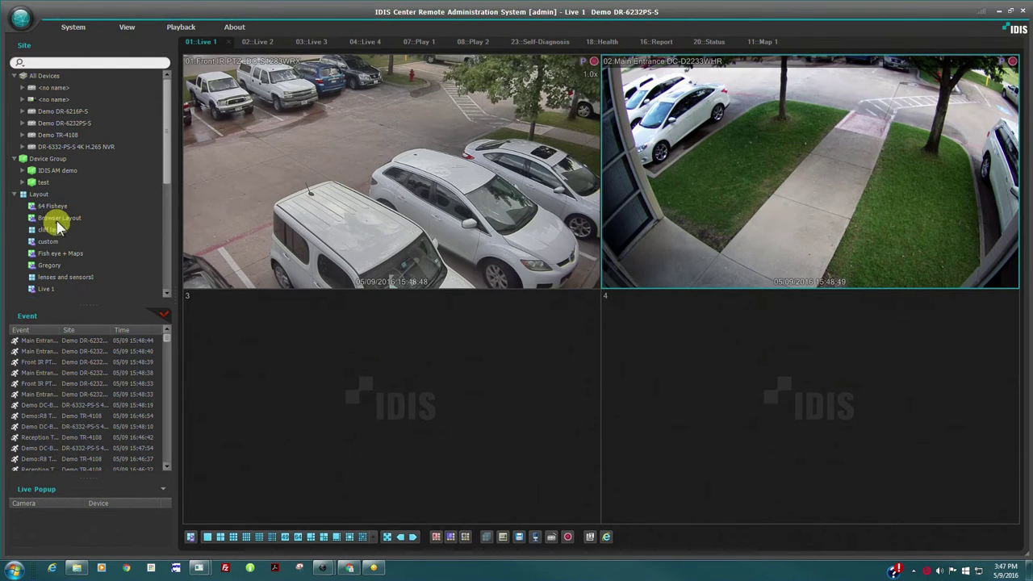
Step: Load the Browser Layout into Live 1, zoom into the office map, and check tile 5's options
left_click_drag(56, 218, 288, 153)
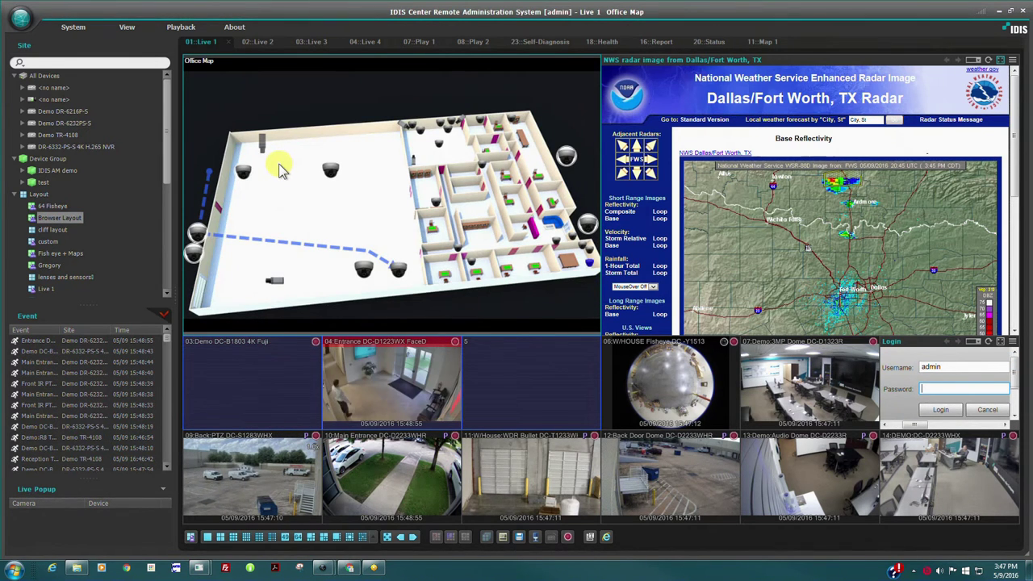
left_click(279, 164)
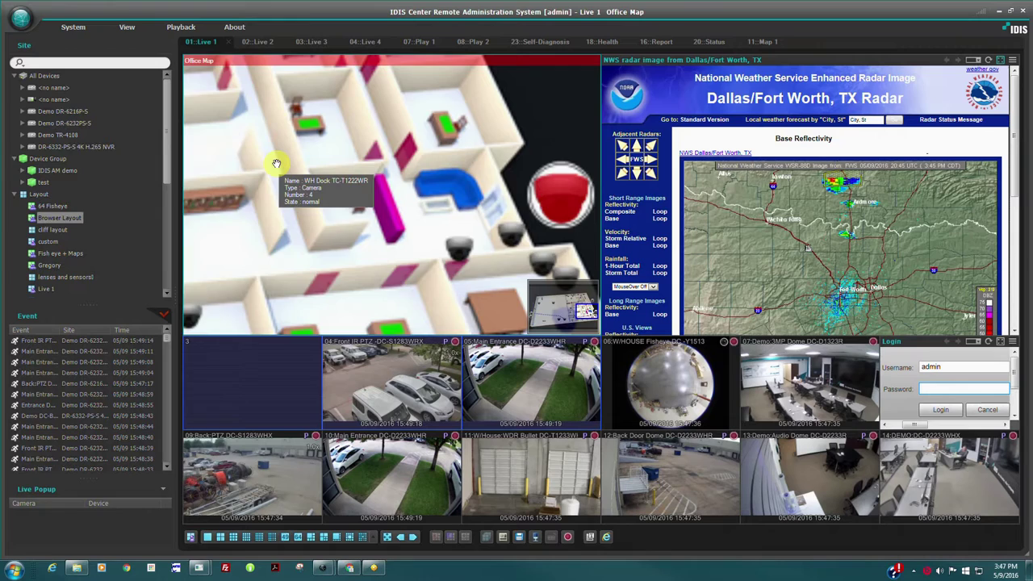
left_click(435, 364)
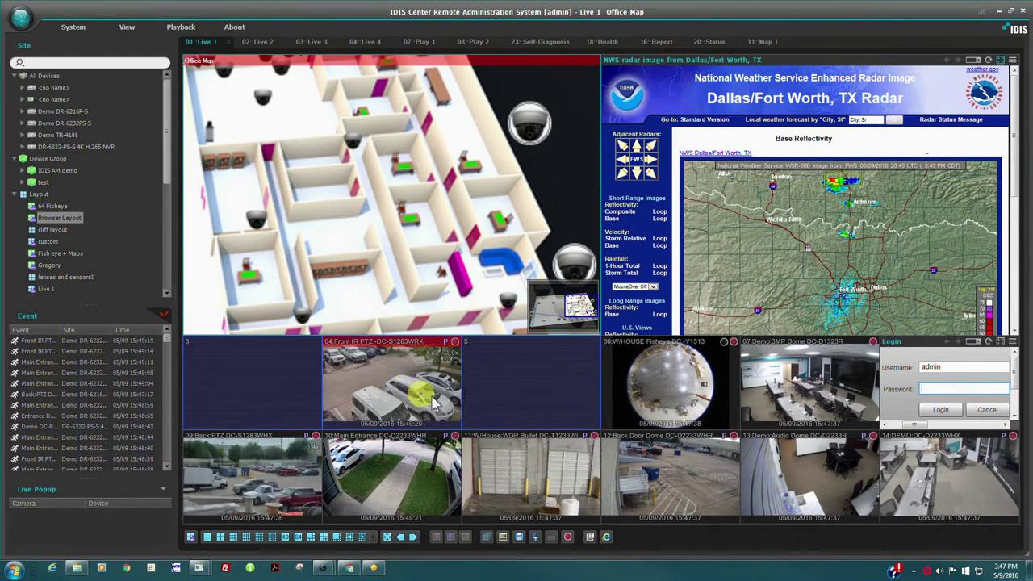
right_click(488, 390)
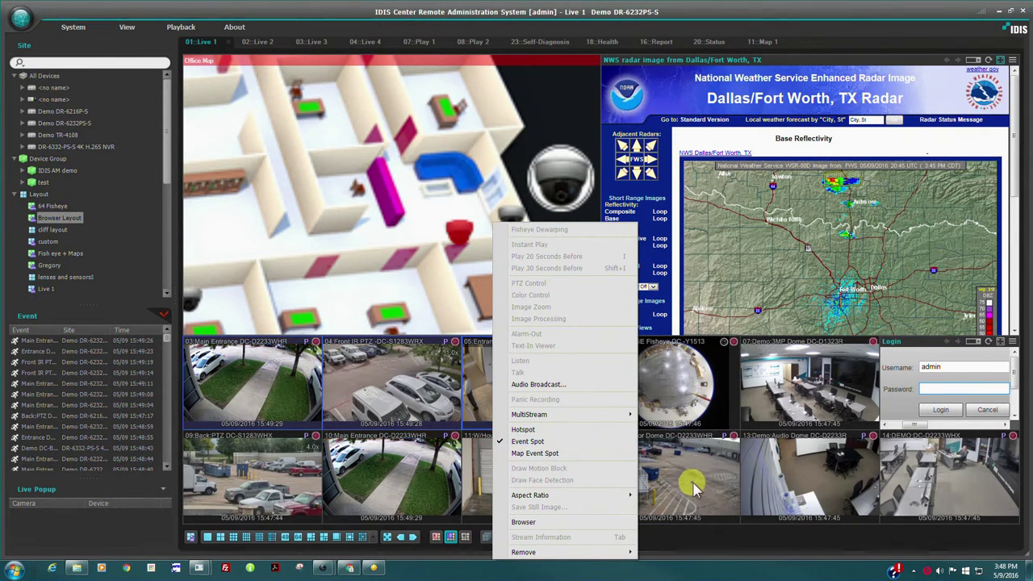
left_click(505, 83)
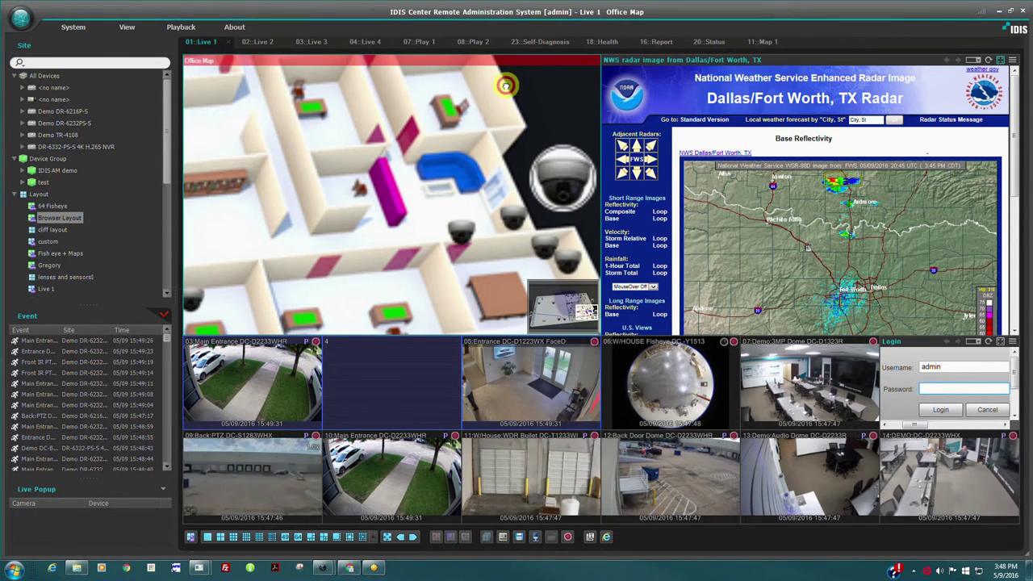
Step: Return the map to full-floor overview and preview Back Door Dome, WH Dock and Fastrax Analog PTZ cameras
mouse_move(521, 329)
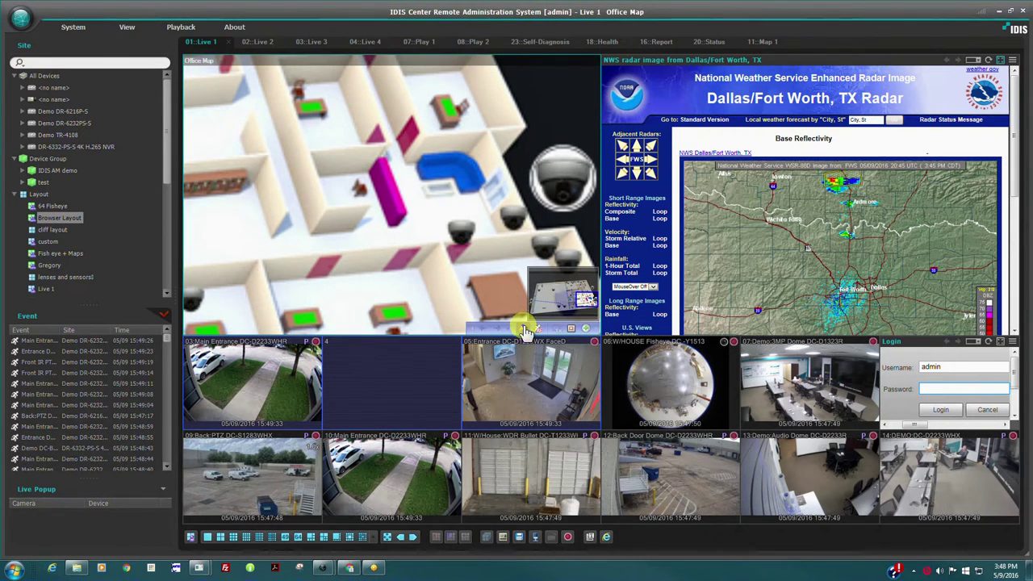
left_click(524, 329)
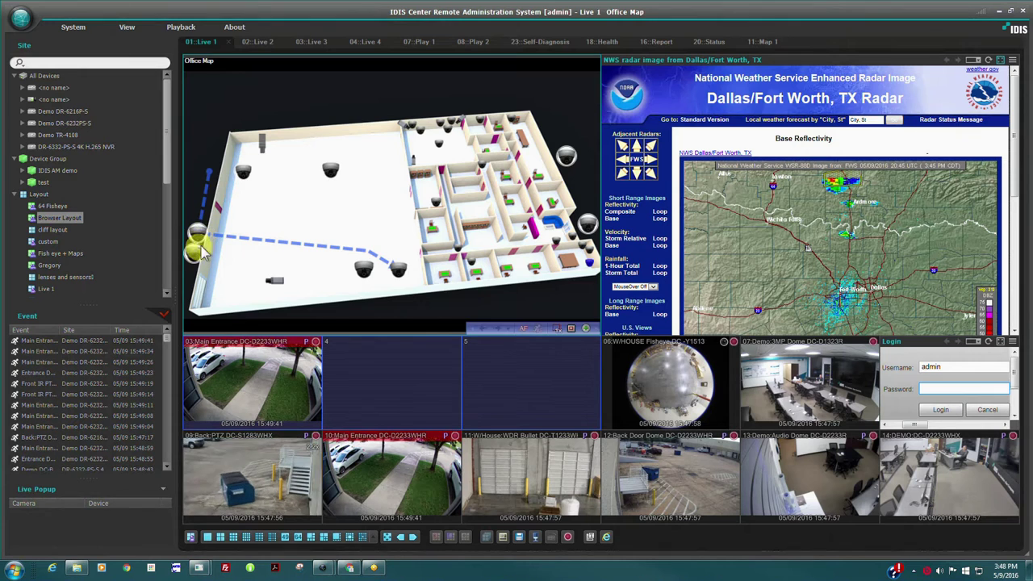
left_click(245, 177)
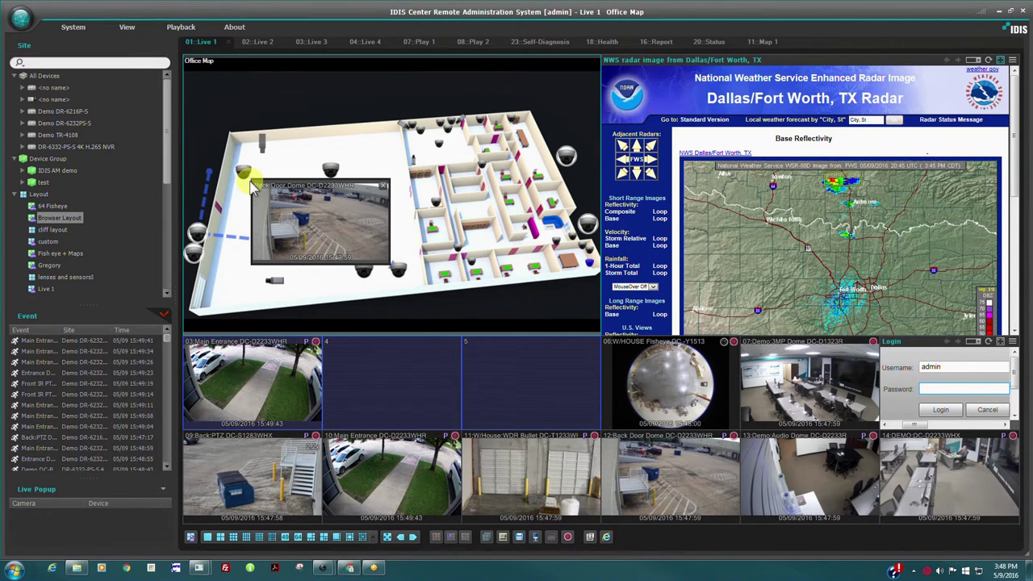
left_click(330, 170)
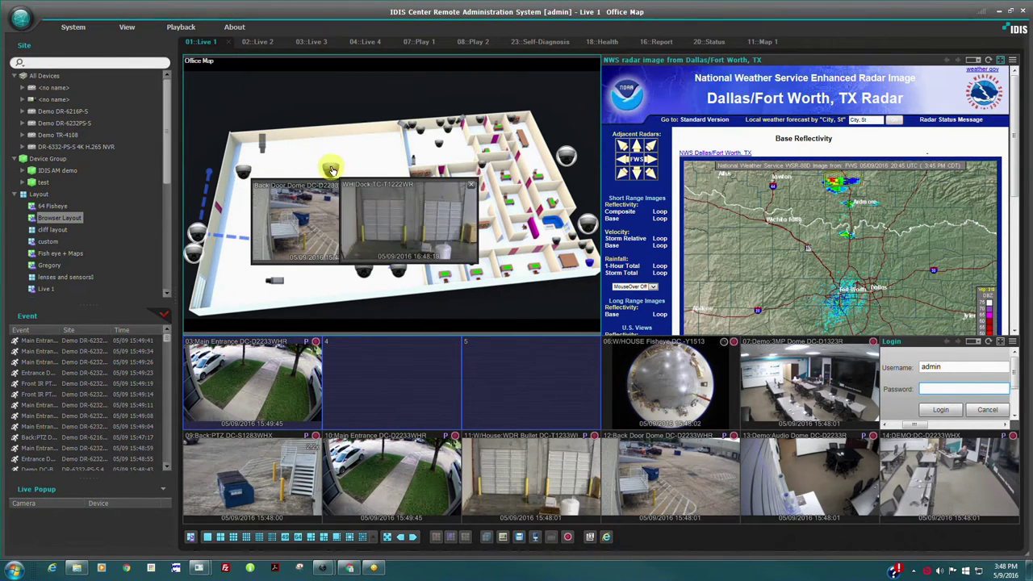
left_click(383, 287)
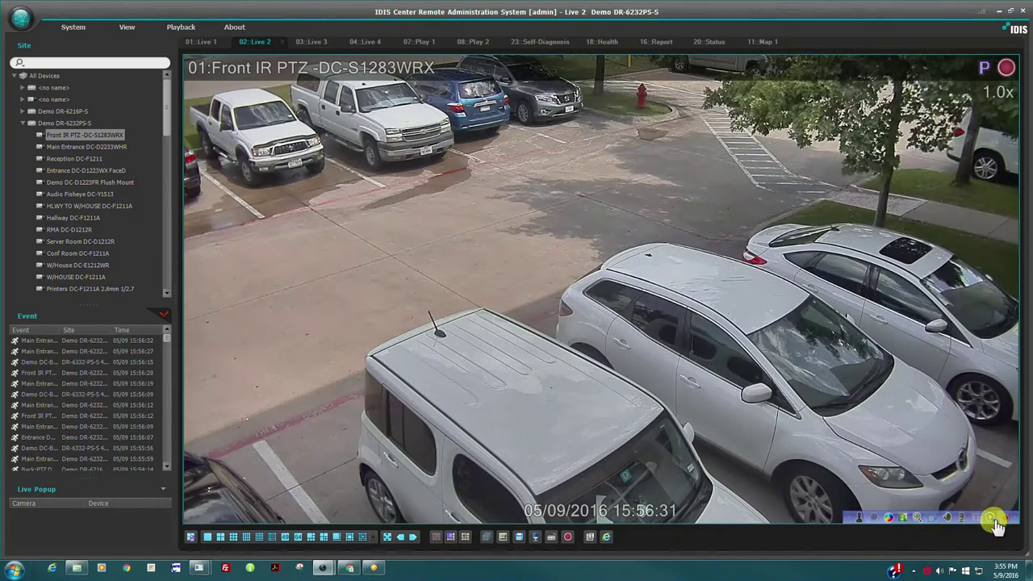
Step: Enable PTZ, pan the Front IR PTZ camera to the construction site, and zoom to 5.0x
left_click(860, 518)
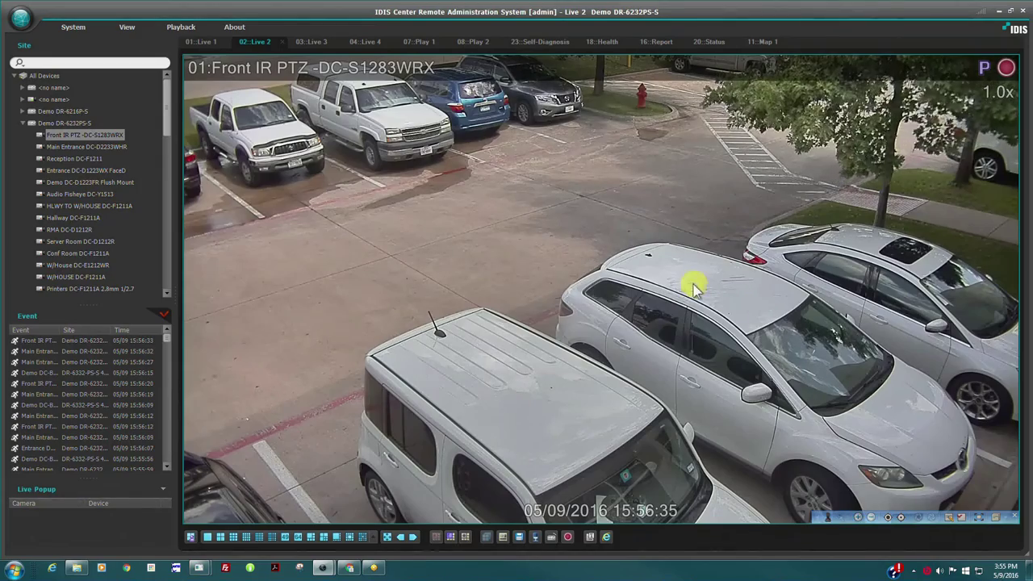
left_click_drag(693, 282, 662, 292)
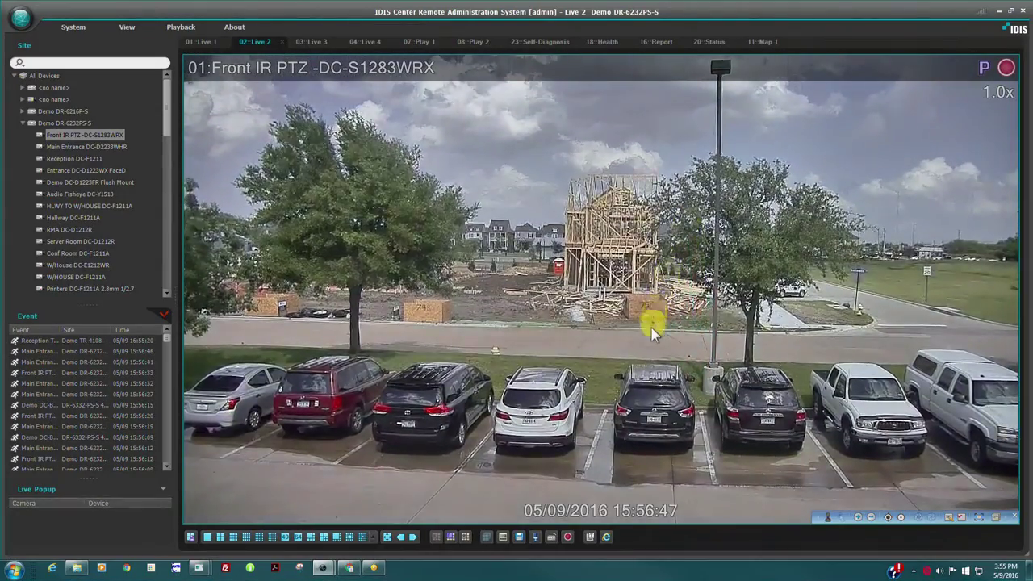
scroll(636, 350, "up", 2)
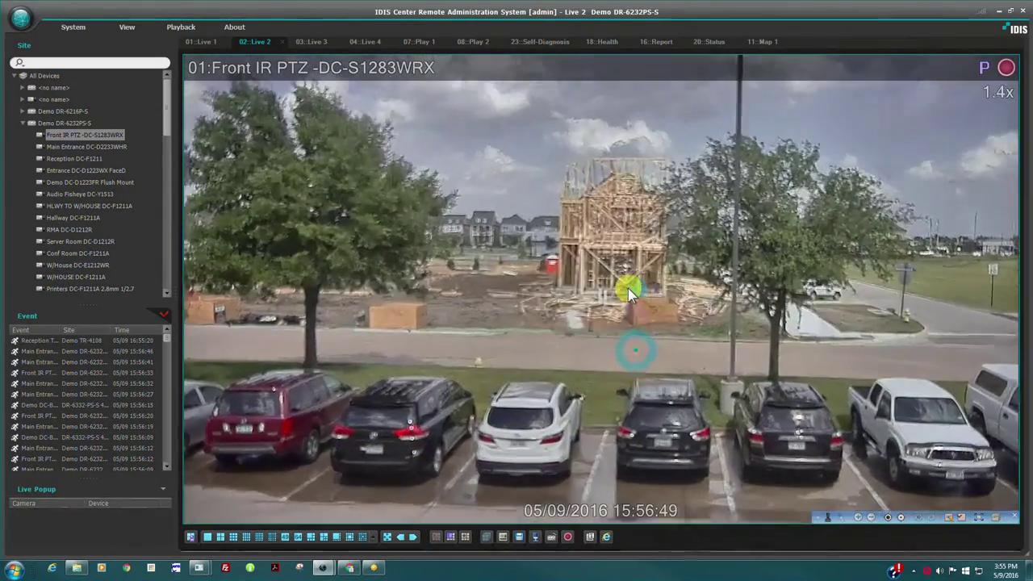
scroll(625, 283, "up", 3)
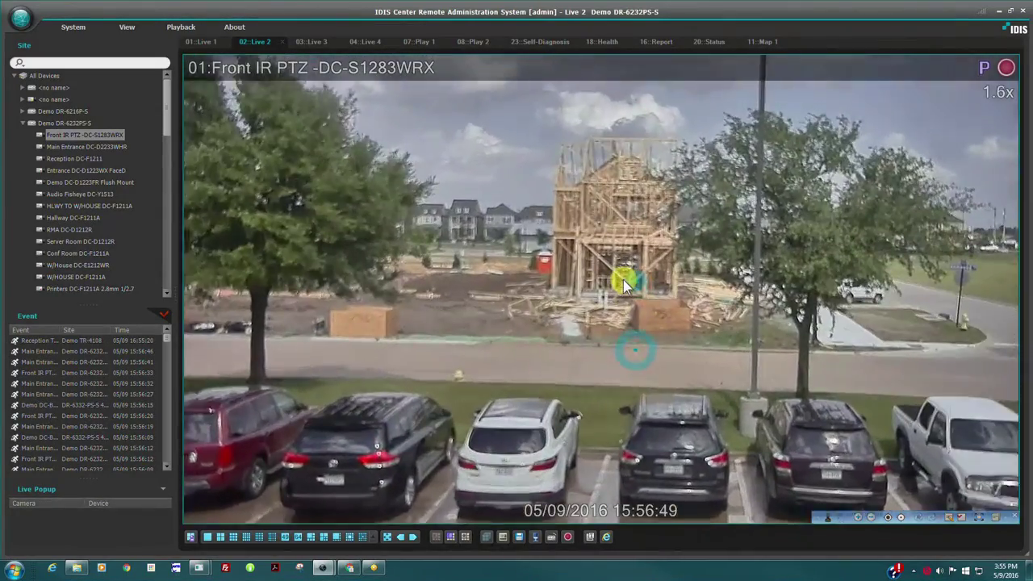
scroll(622, 278, "up", 3)
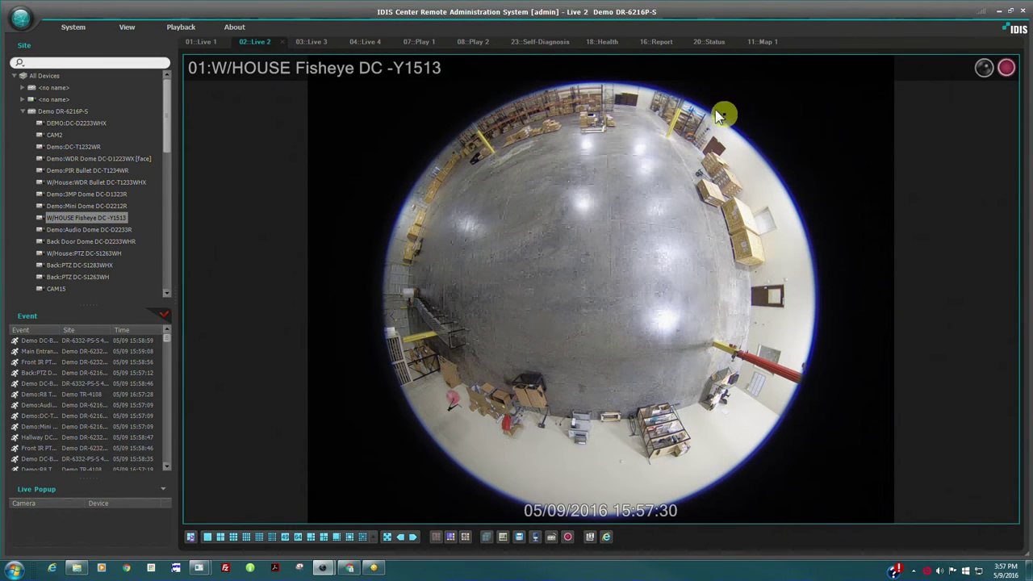
Step: Dewarp the W/HOUSE Fisheye feed into a flat view aimed at the warehouse corner
mouse_move(611, 499)
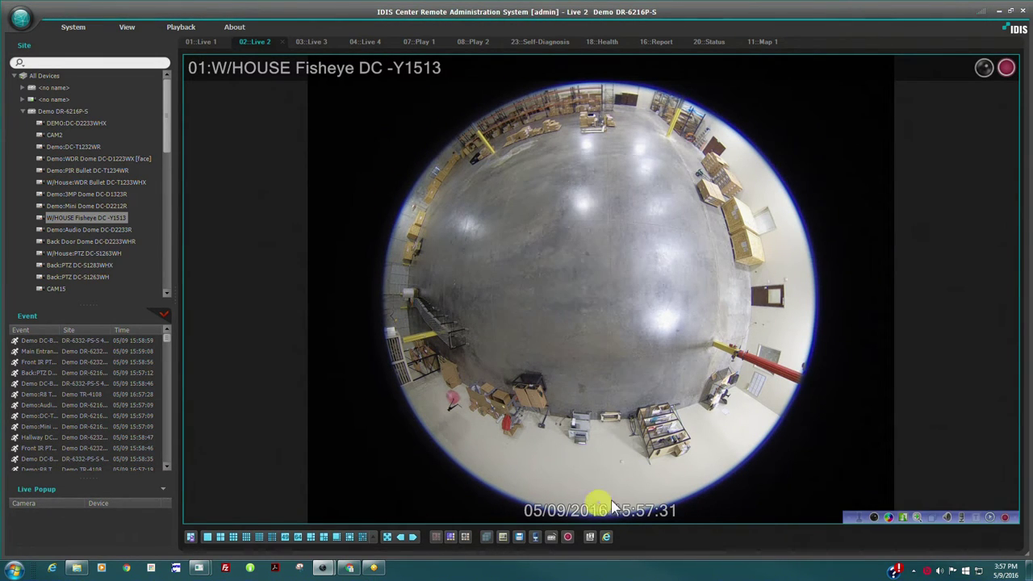
left_click(875, 517)
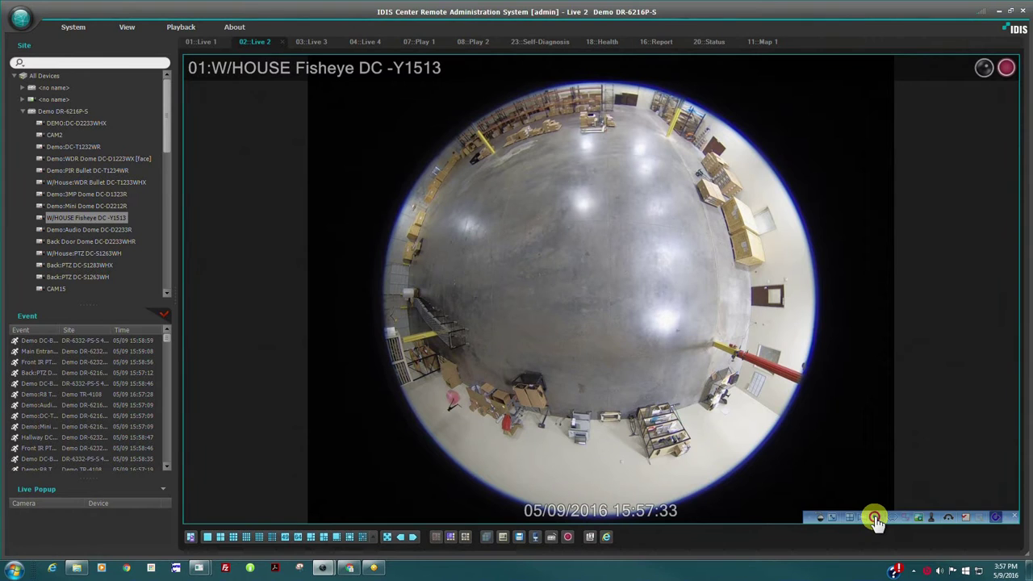
left_click(932, 517)
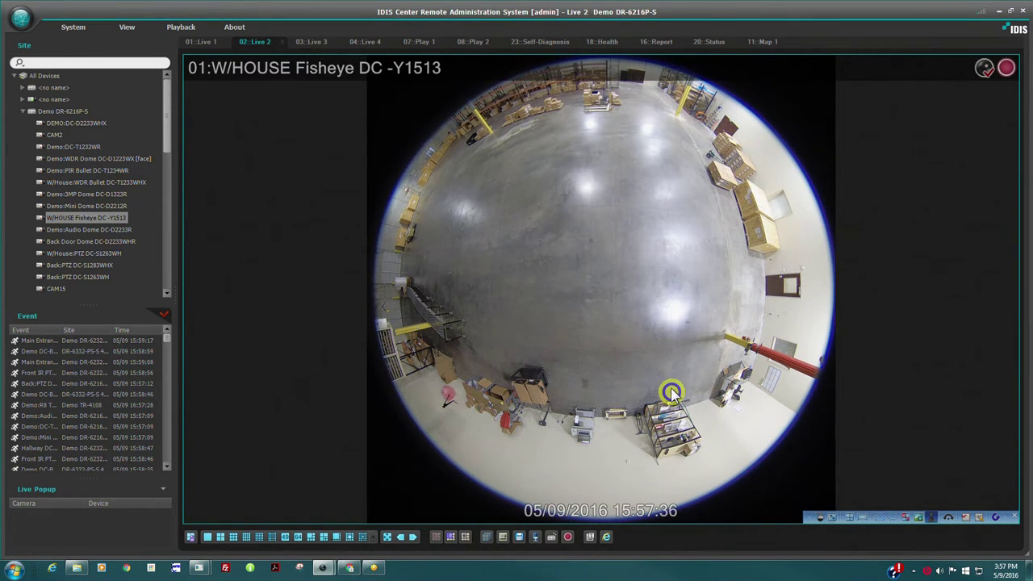
mouse_move(671, 393)
left_mouse_down()
mouse_move(639, 290)
mouse_move(580, 218)
mouse_move(604, 235)
left_mouse_up()
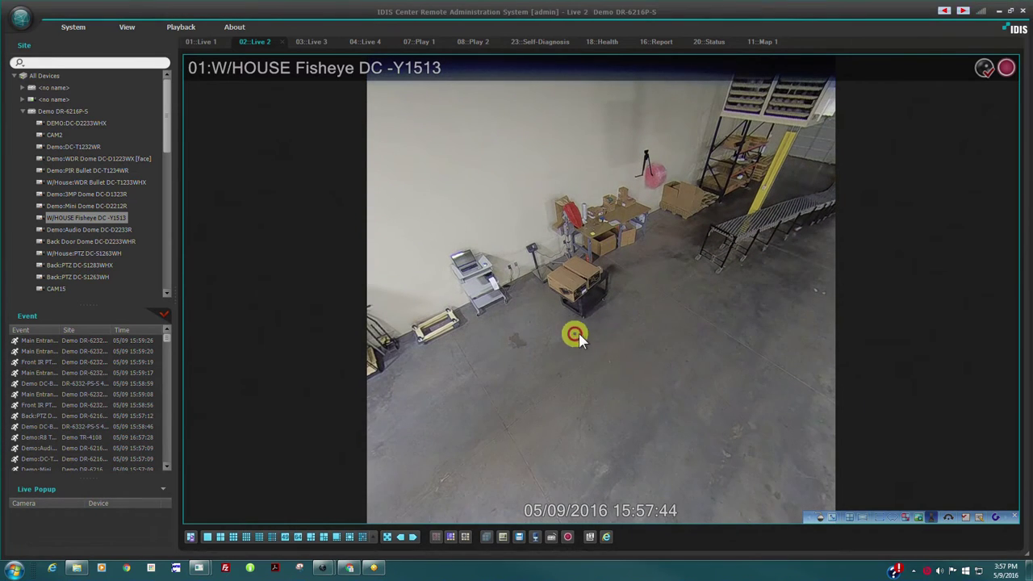
left_click_drag(576, 338, 576, 338)
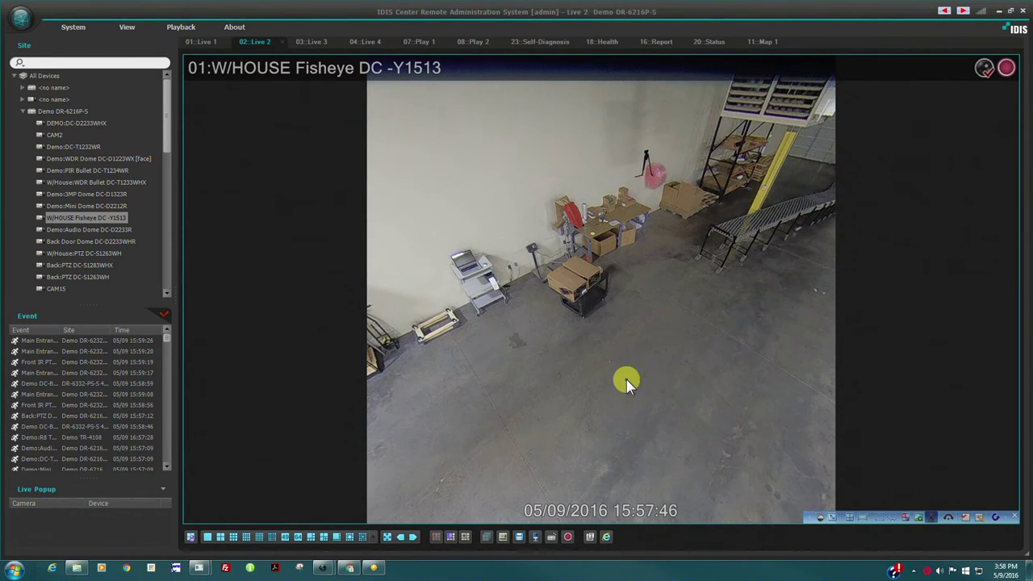
Step: Switch the fisheye feed to the Main + 4 Panes layout
left_click(851, 519)
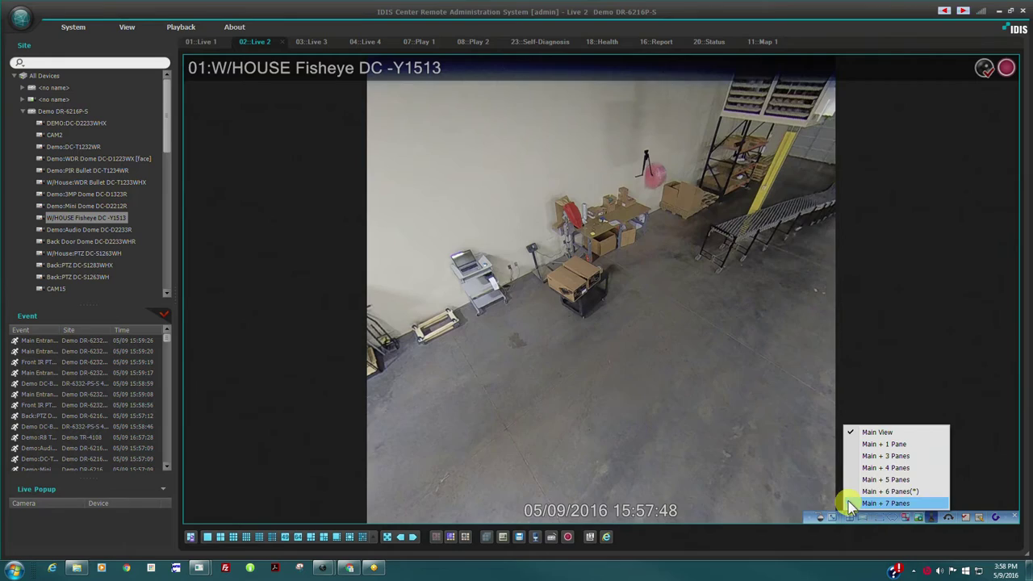
left_click(883, 467)
left_click(675, 368)
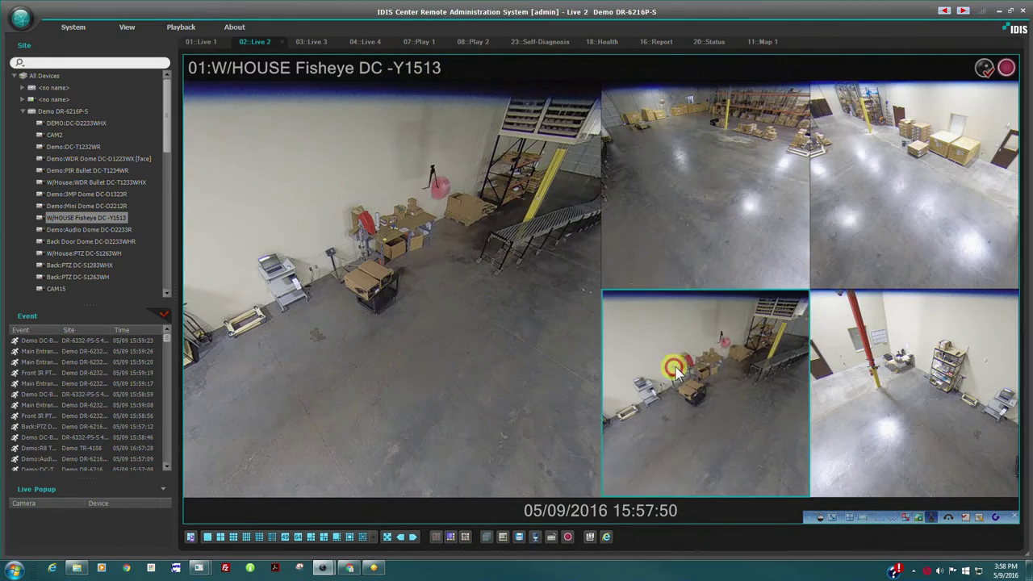
Step: Re-aim each of the four small panes, then point the main pane at the stacked crates
left_click_drag(674, 368, 711, 357)
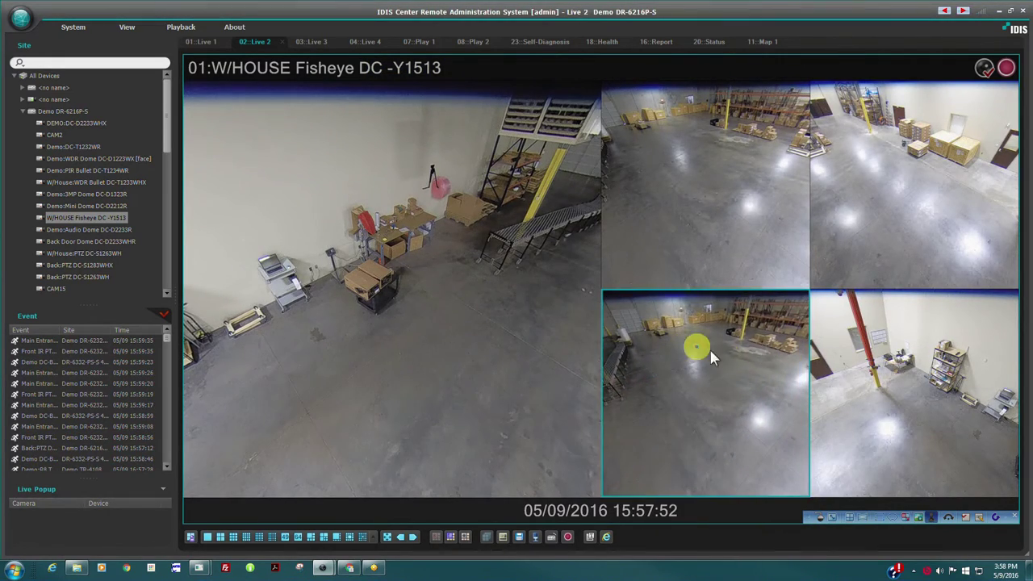
left_click_drag(837, 368, 786, 270)
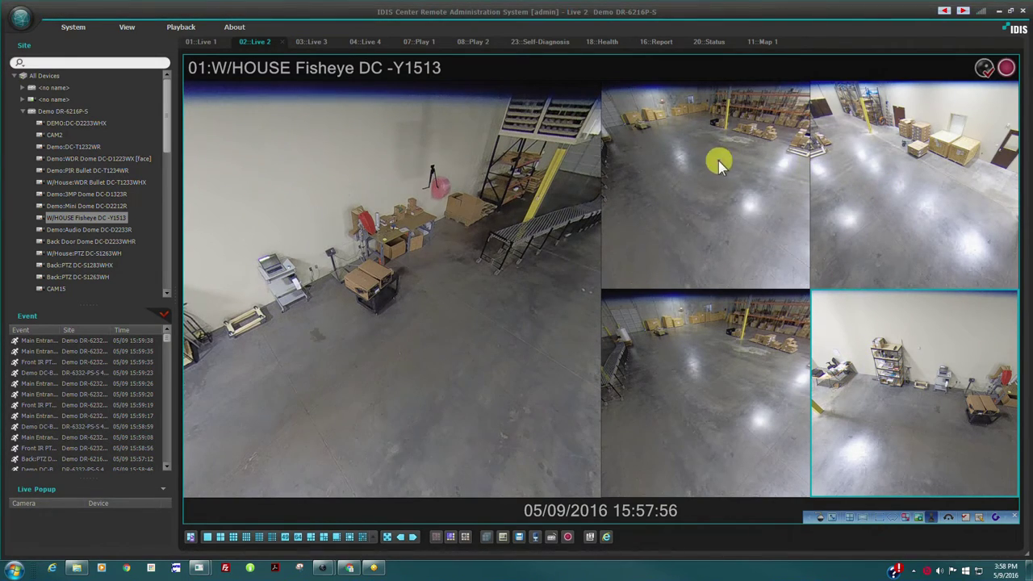
left_click_drag(718, 161, 734, 170)
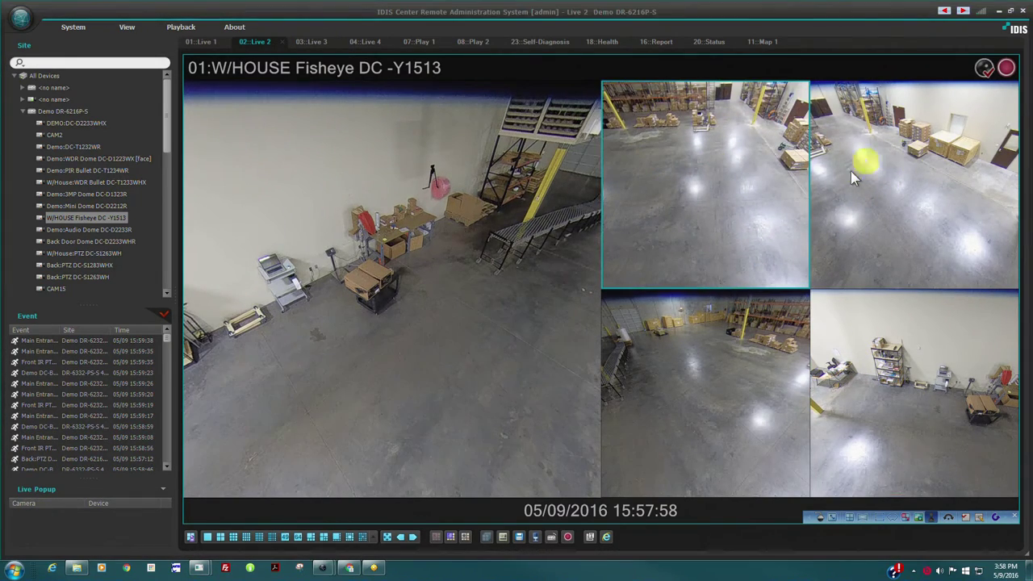
left_click_drag(901, 182, 899, 150)
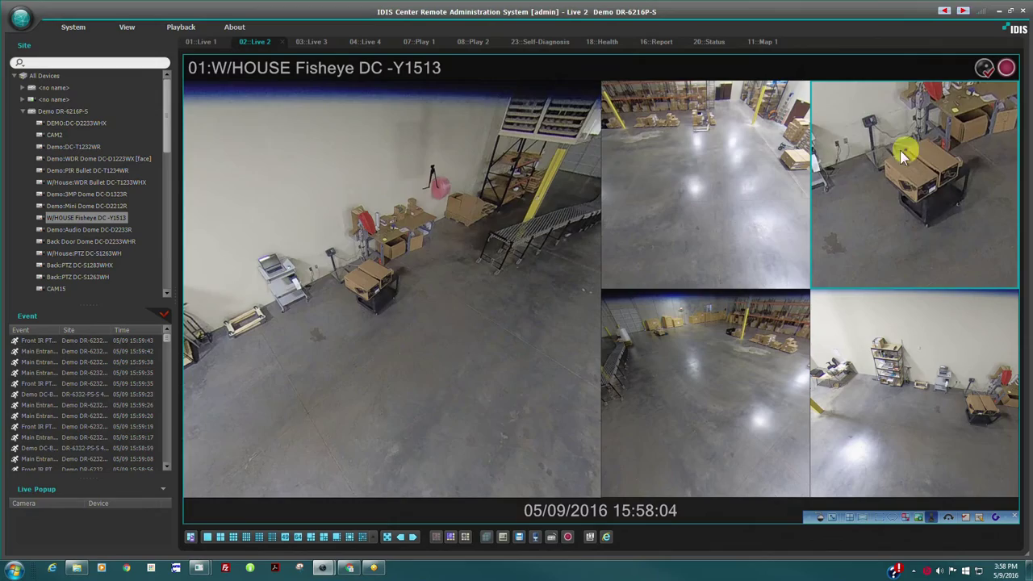
left_click(446, 253)
left_click_drag(446, 253, 542, 454)
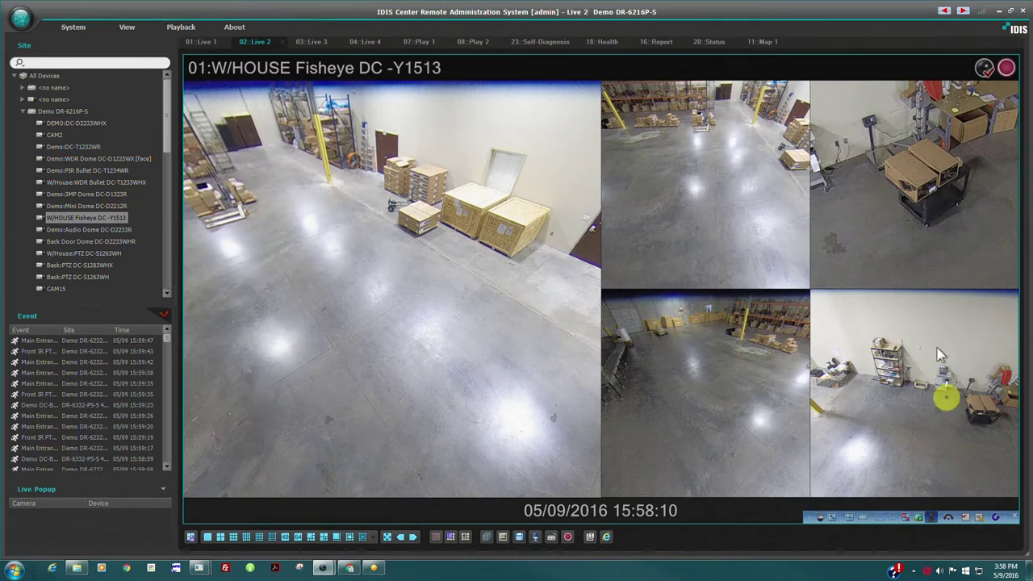
Step: Change the zoom level of the top-right dewarped pane
left_click(900, 212)
left_click(956, 520)
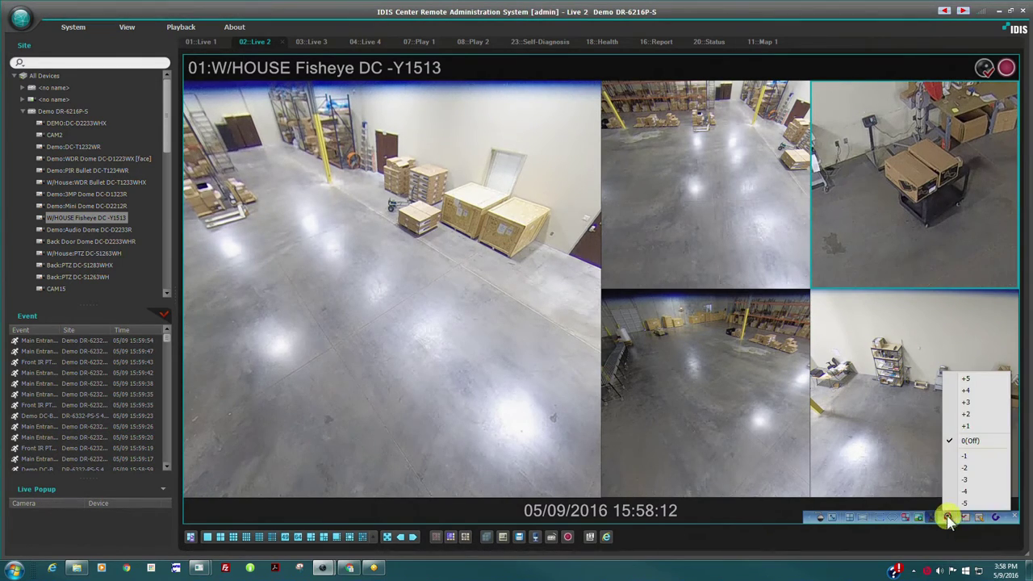
left_click(964, 410)
Step: Set the bottom-left pane's zoom to -4 and re-aim the main dewarped view in the fisheye navigator
left_click(744, 387)
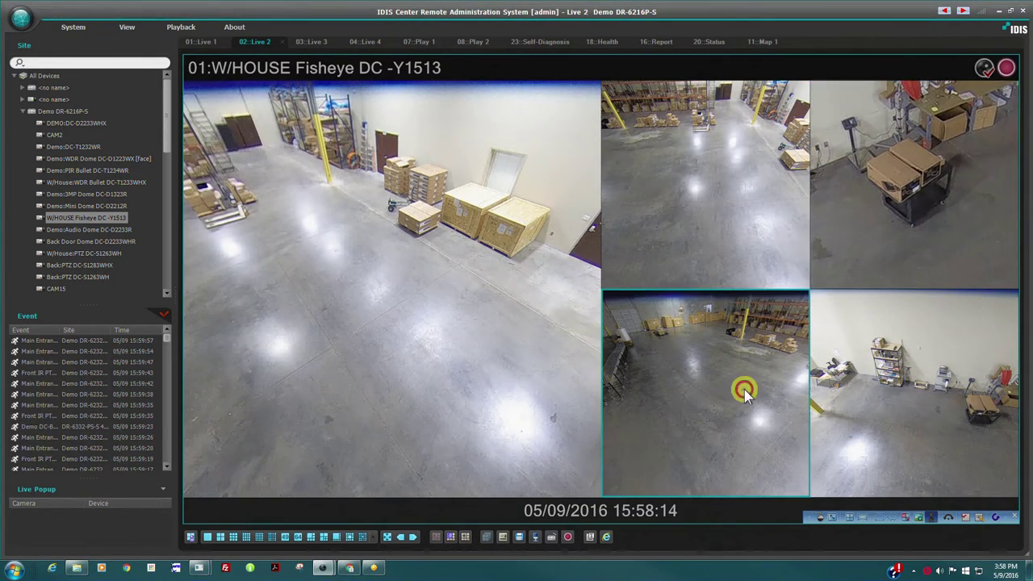
left_click(950, 519)
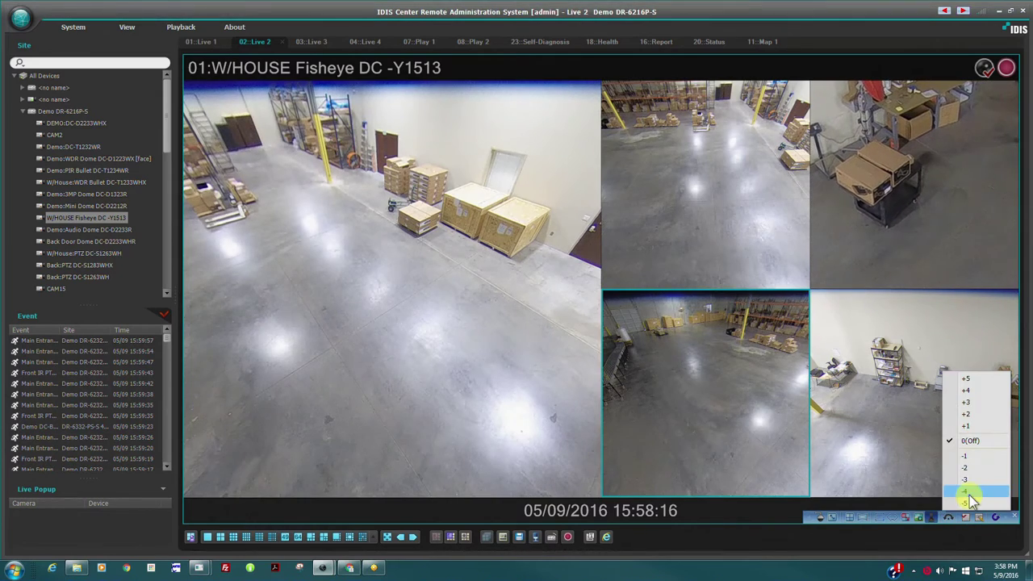
left_click(965, 491)
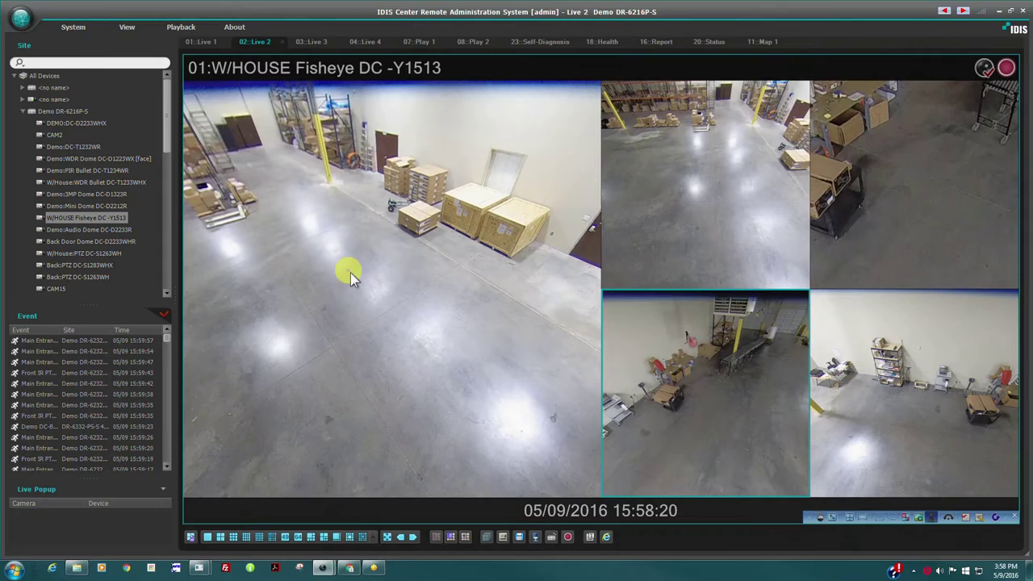
left_click(918, 516)
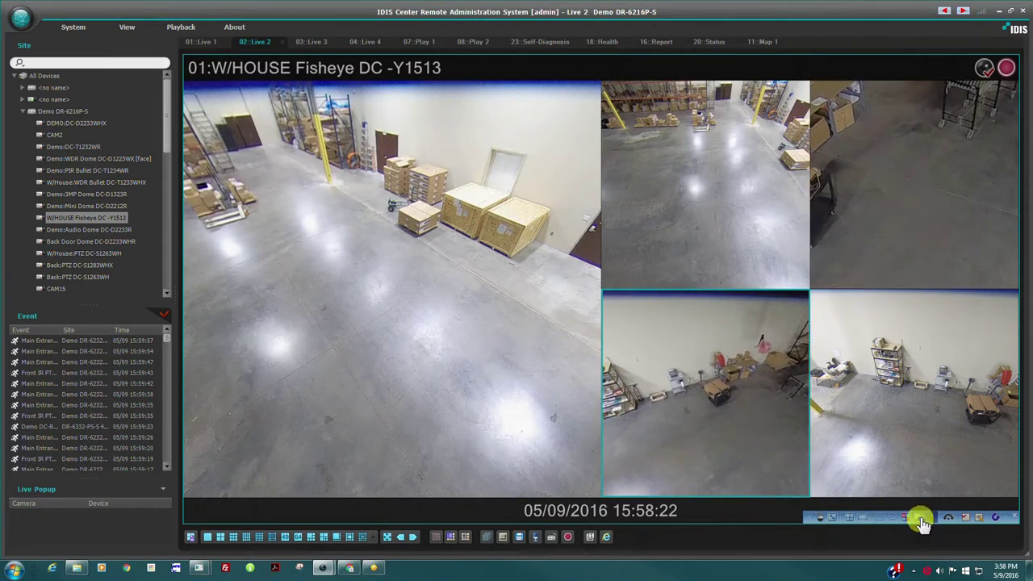
left_click_drag(500, 422, 526, 371)
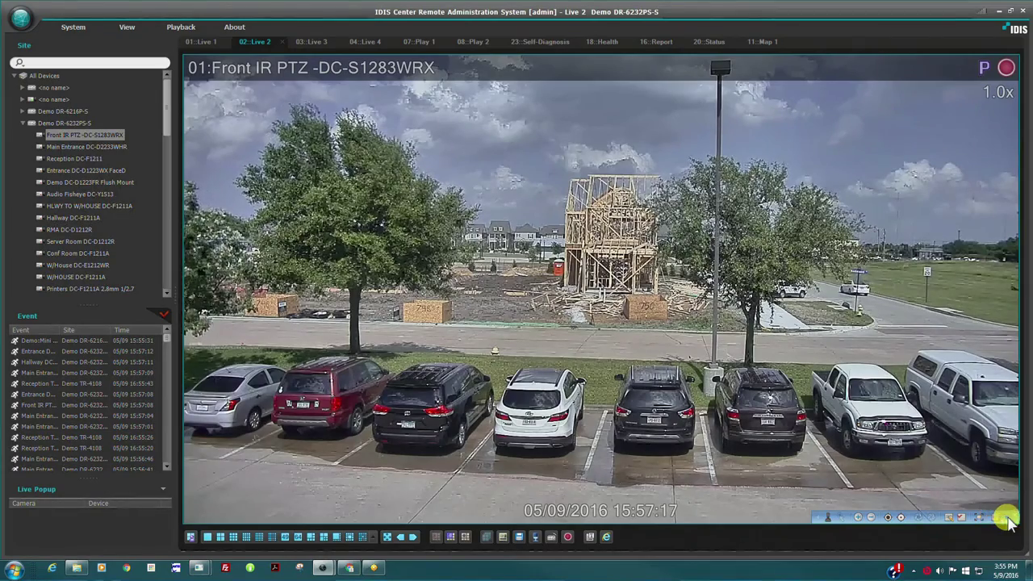
Step: Show the Advanced Menu tools for the Front IR PTZ camera
left_click(993, 519)
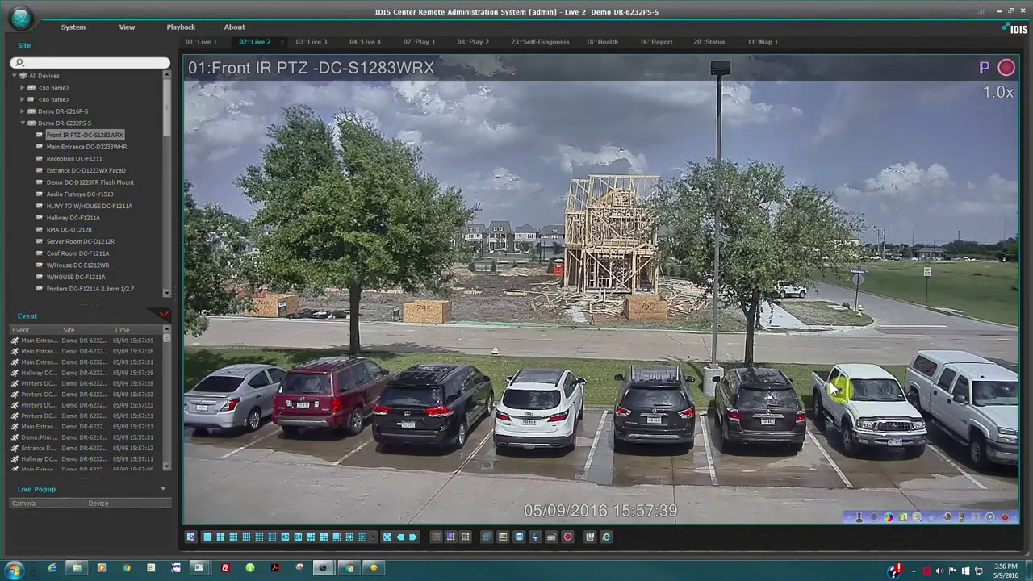
Step: Start a 40-second Instant Playback on the Front IR PTZ camera
right_click(618, 233)
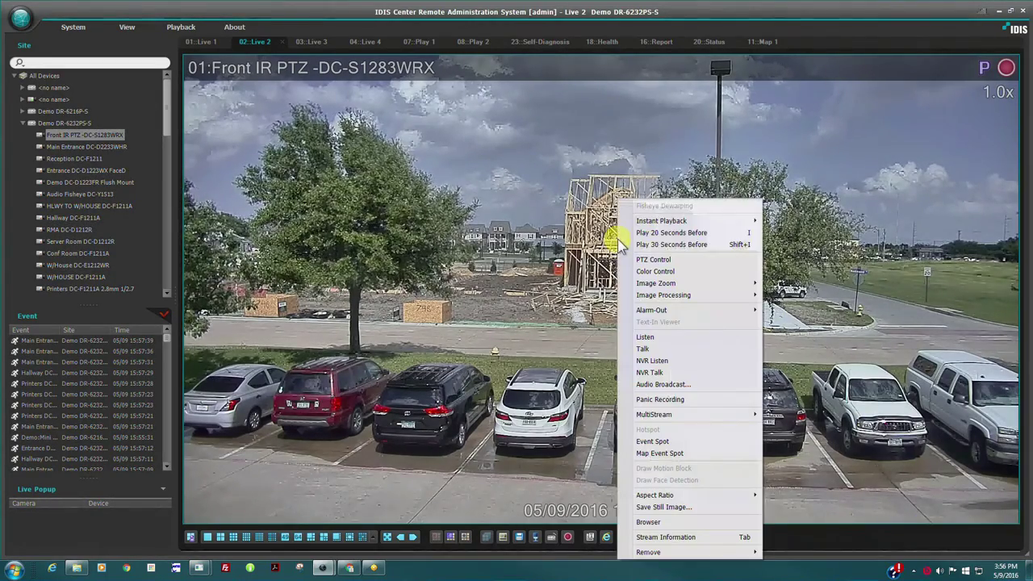
mouse_move(662, 223)
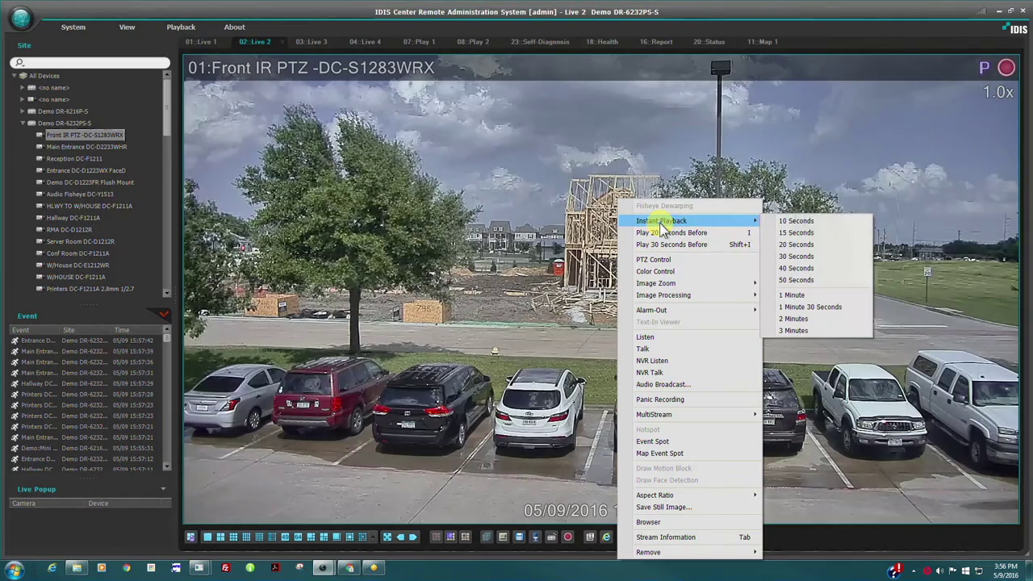
left_click(799, 268)
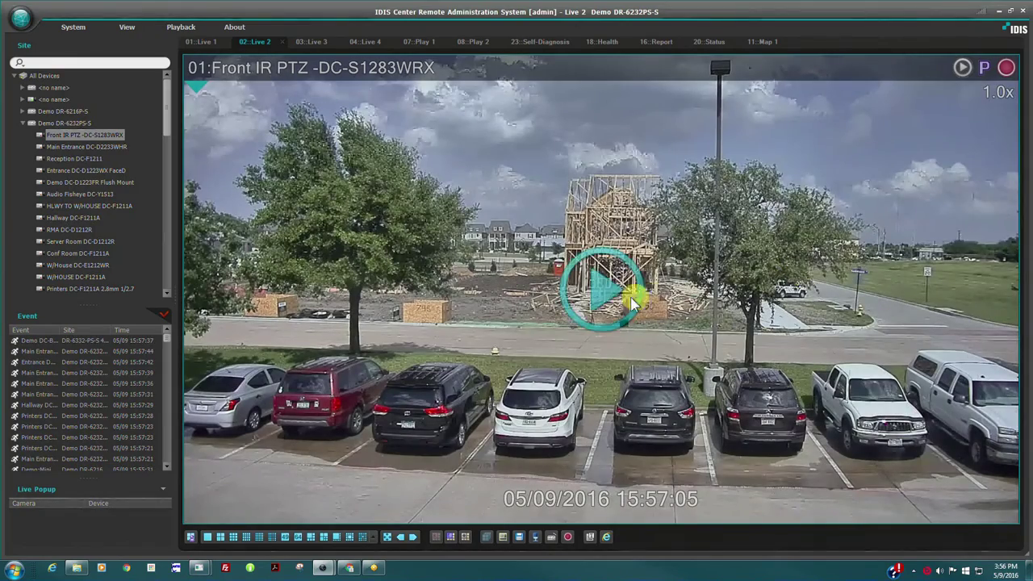
left_click(611, 301)
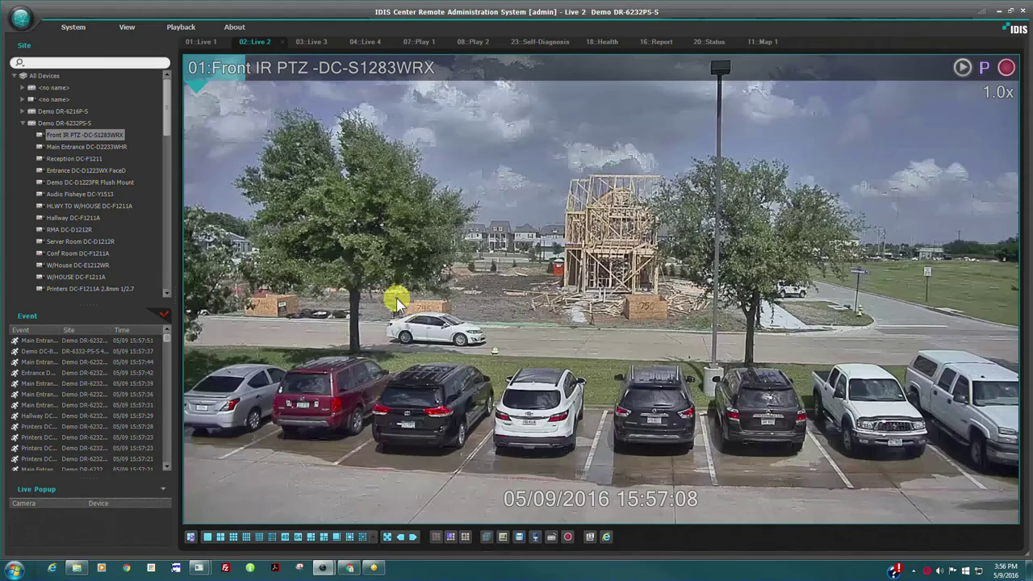
Step: Play the instant recording backward, resume forward playback, then return to Live 1
left_click(721, 291)
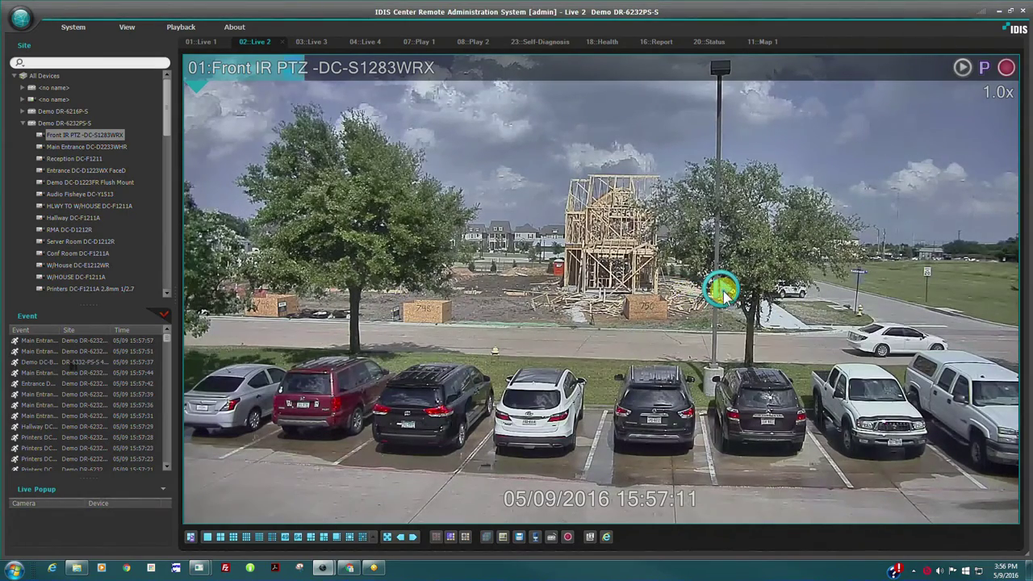
left_click(660, 295)
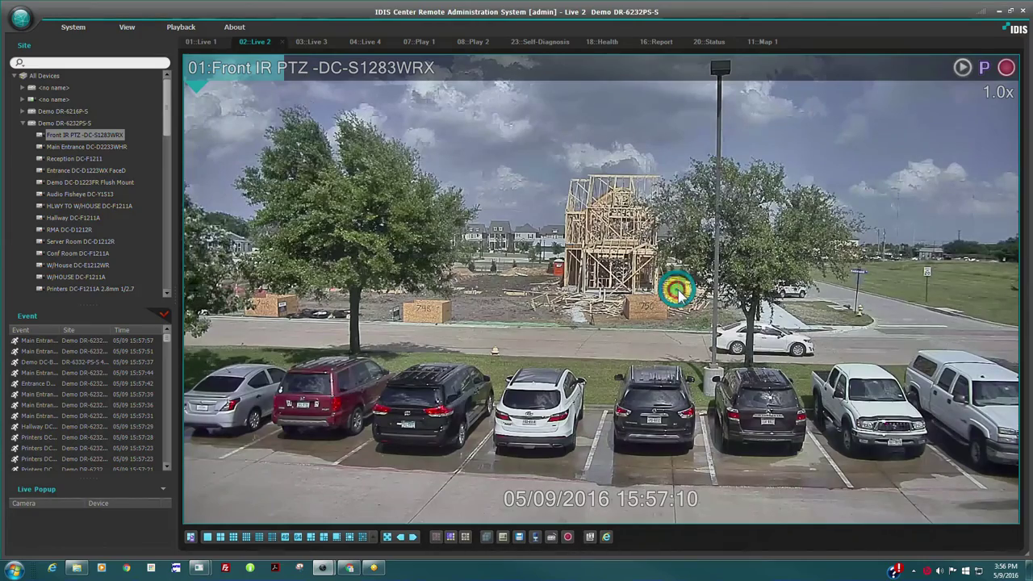
left_click(566, 296)
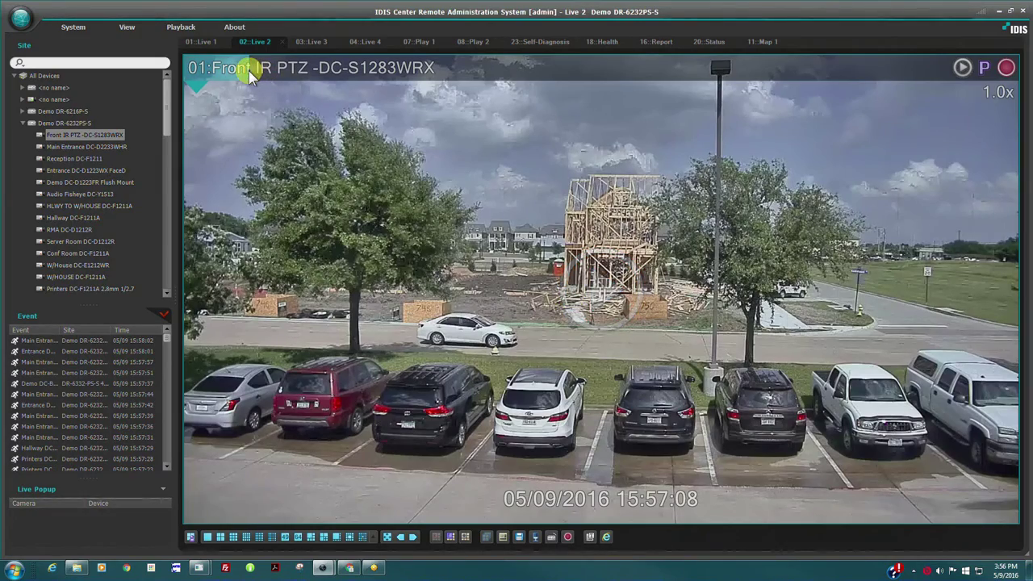
left_click(198, 89)
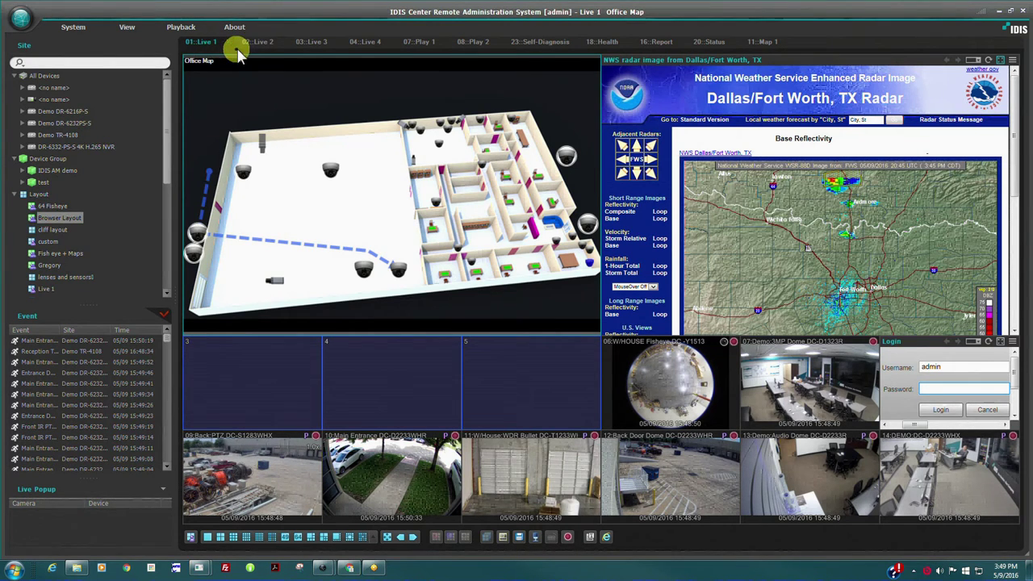
Step: Back in Live 2, drag Demo:DC-T1232WR from Demo DR-6216P-S into pane 1
left_click(260, 45)
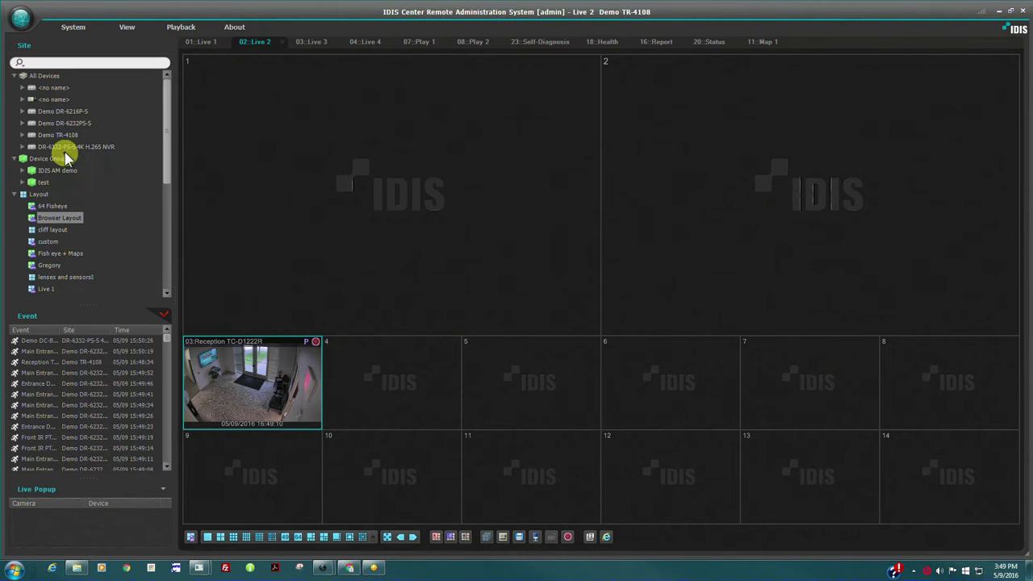
left_click(22, 111)
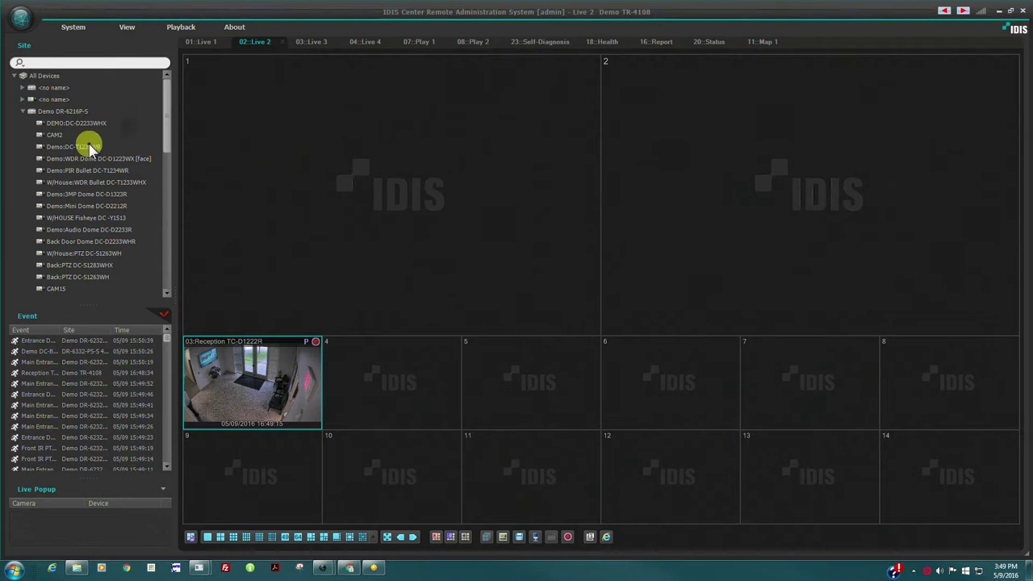
left_click_drag(90, 148, 272, 136)
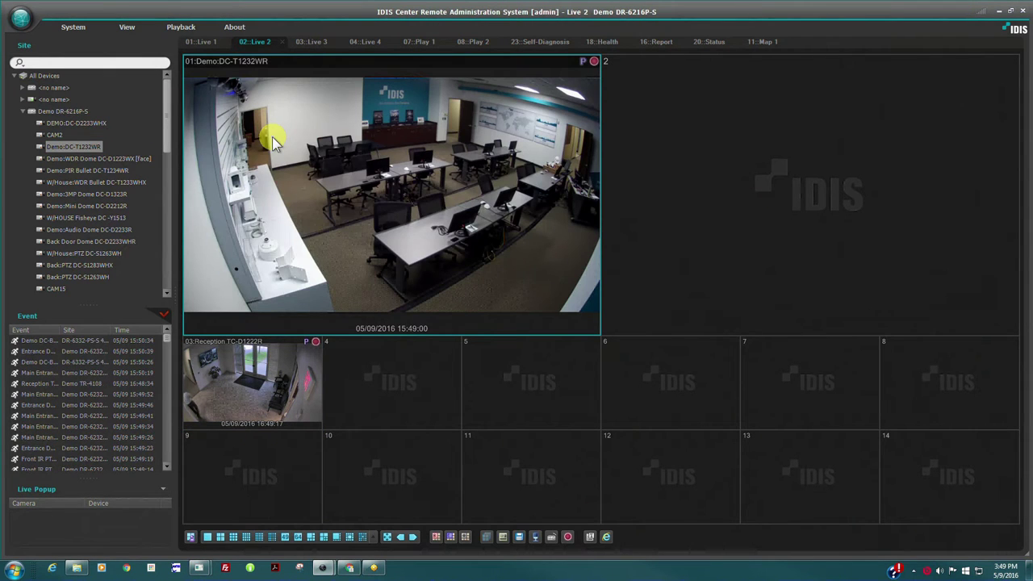
mouse_move(352, 295)
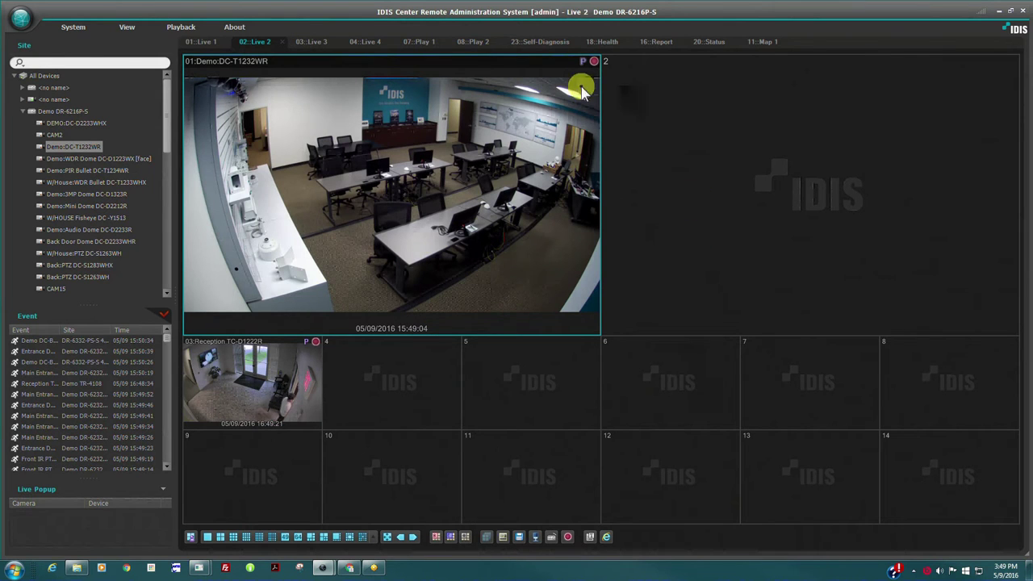
Step: Load the W/HOUSE Fisheye DC-Y1513 recording in Play 1 and move playback back to about 15:35
left_click(416, 42)
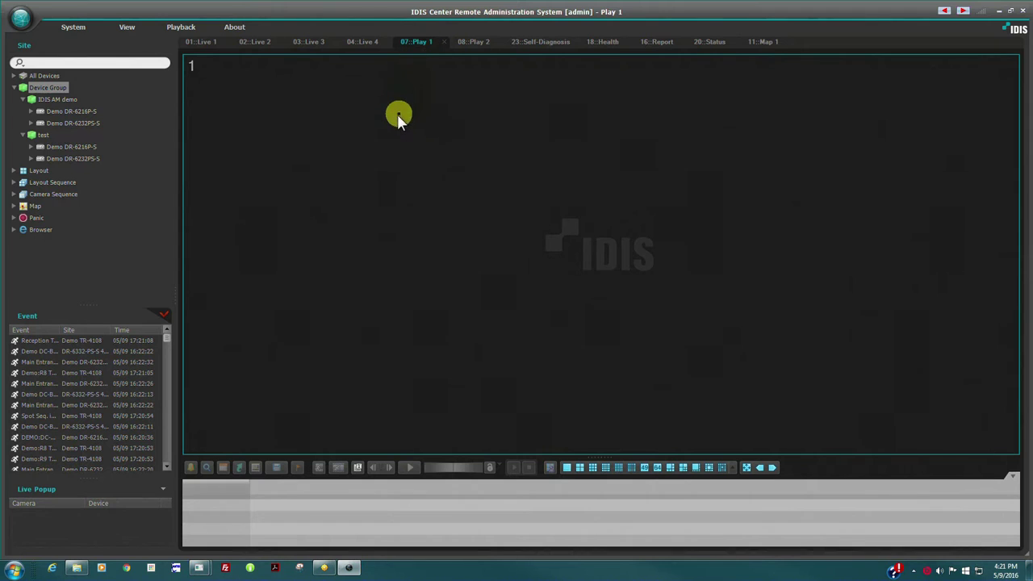
left_click(32, 112)
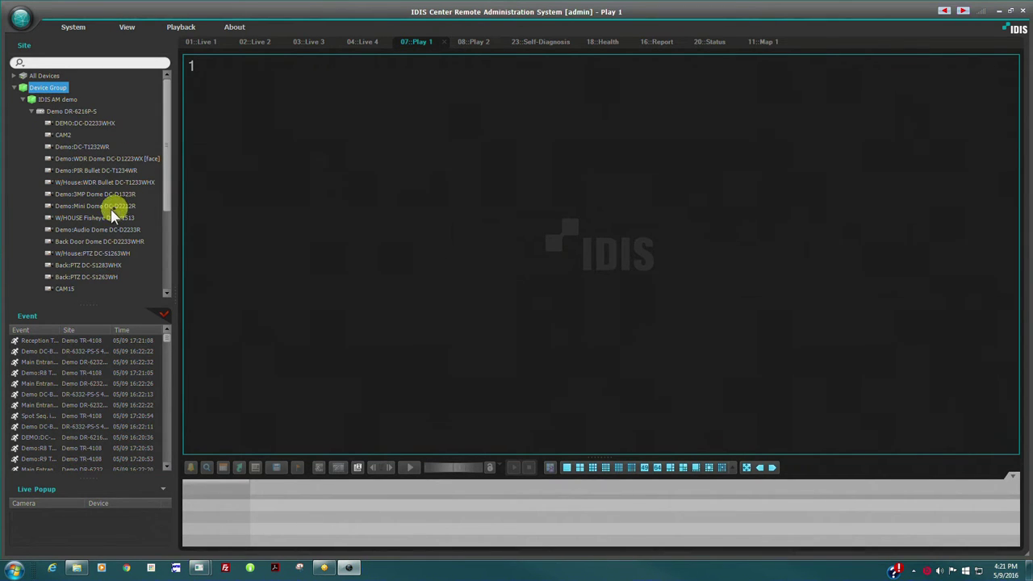
left_click_drag(100, 218, 341, 206)
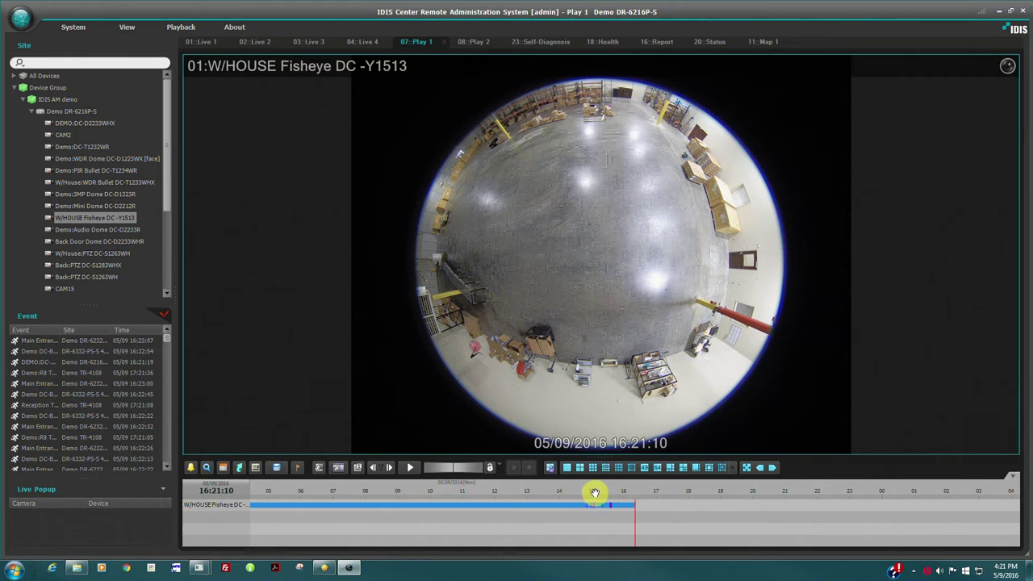
left_click_drag(593, 492, 624, 493)
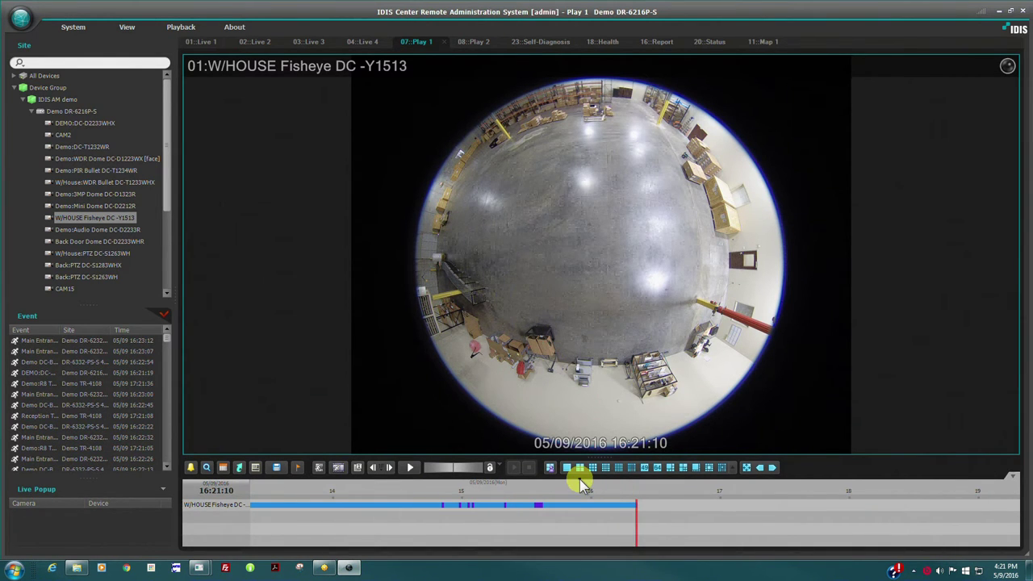
left_click(537, 515)
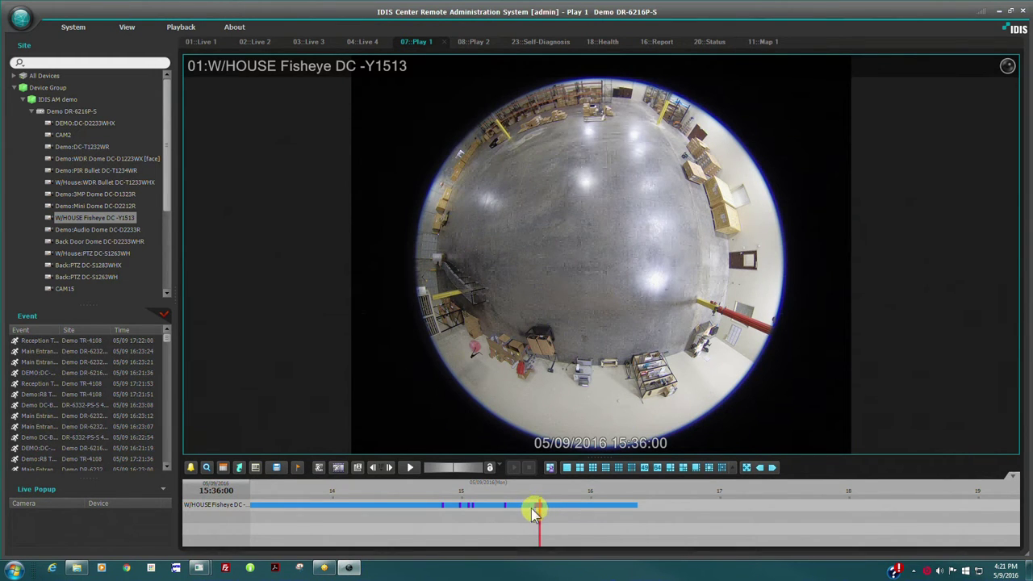
Step: Jump to 15:03 and dewarp the fisheye recording into a zoomable ePTZ view
left_click(468, 509)
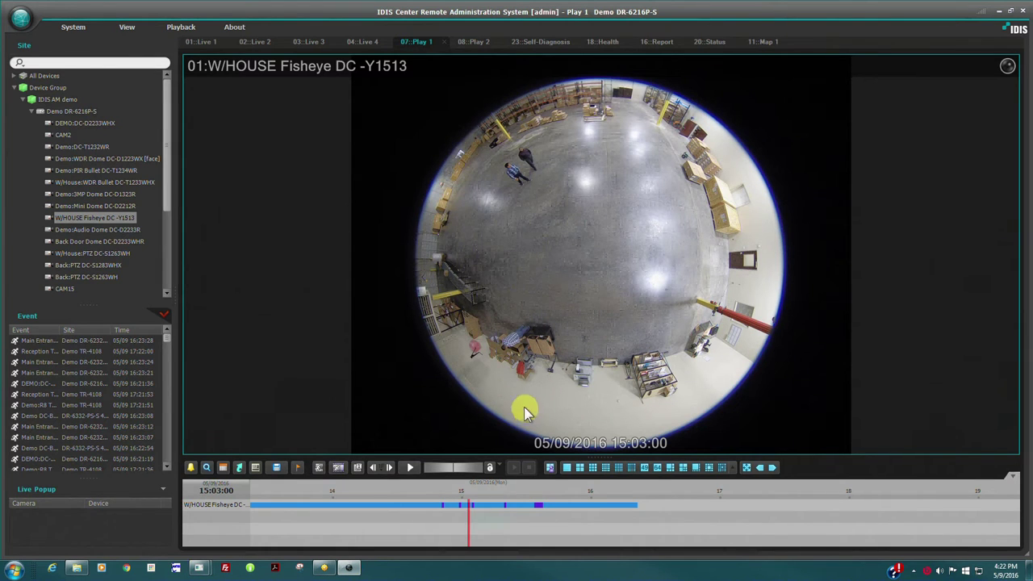
left_click(574, 390)
left_click(929, 449)
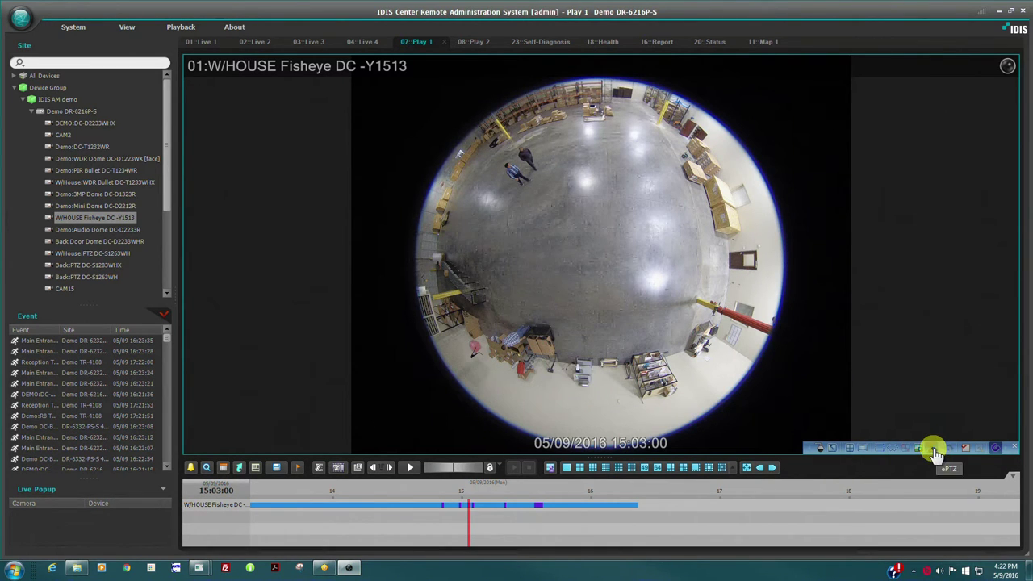
left_click(934, 450)
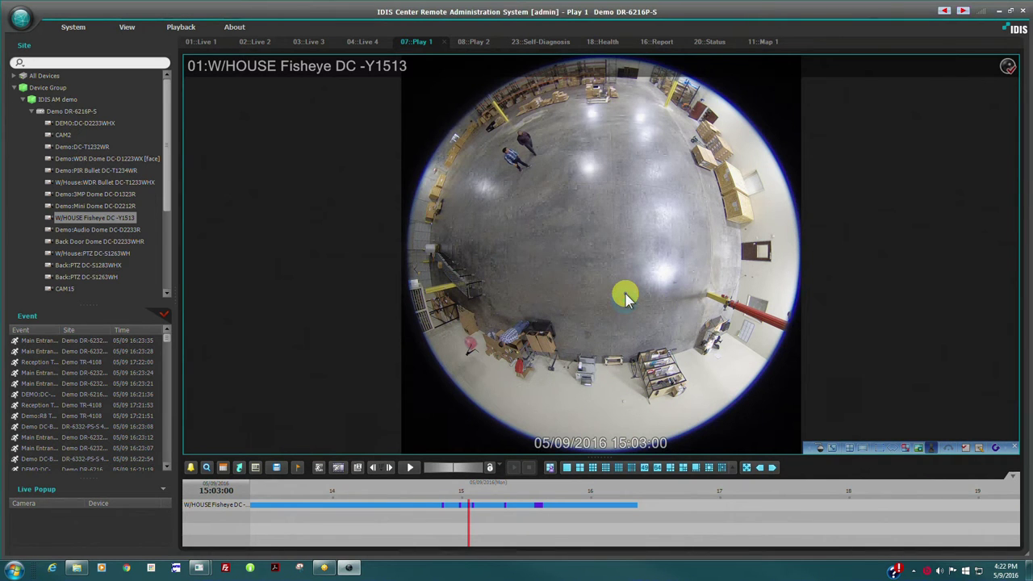
scroll(624, 295, "up", 6)
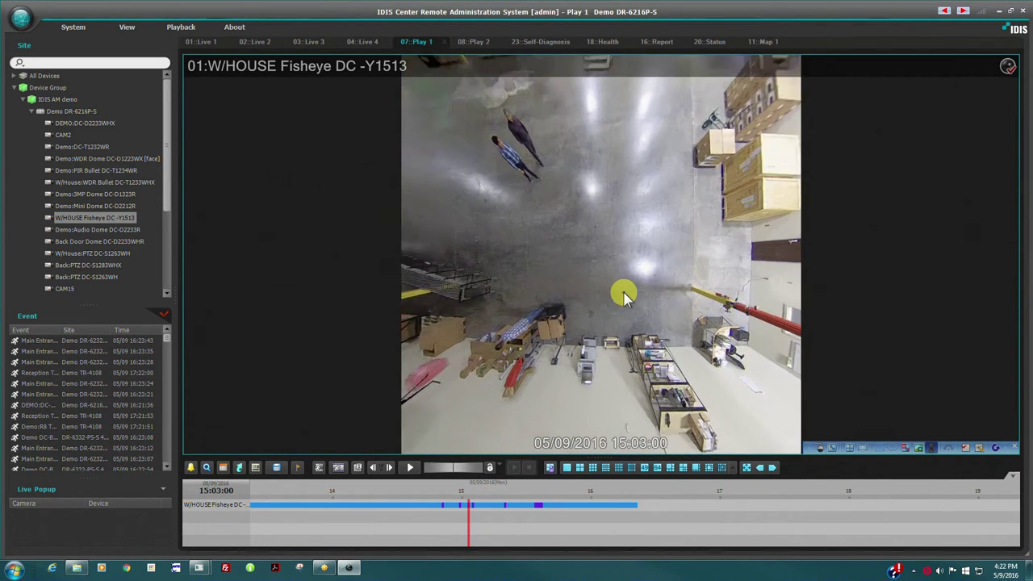
scroll(624, 295, "up", 6)
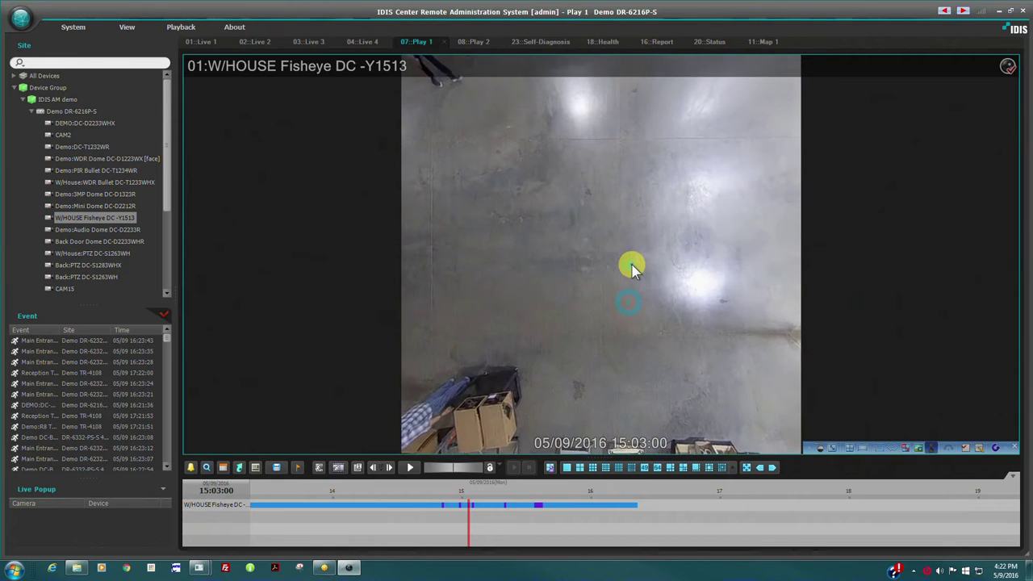
scroll(632, 238, "down", 6)
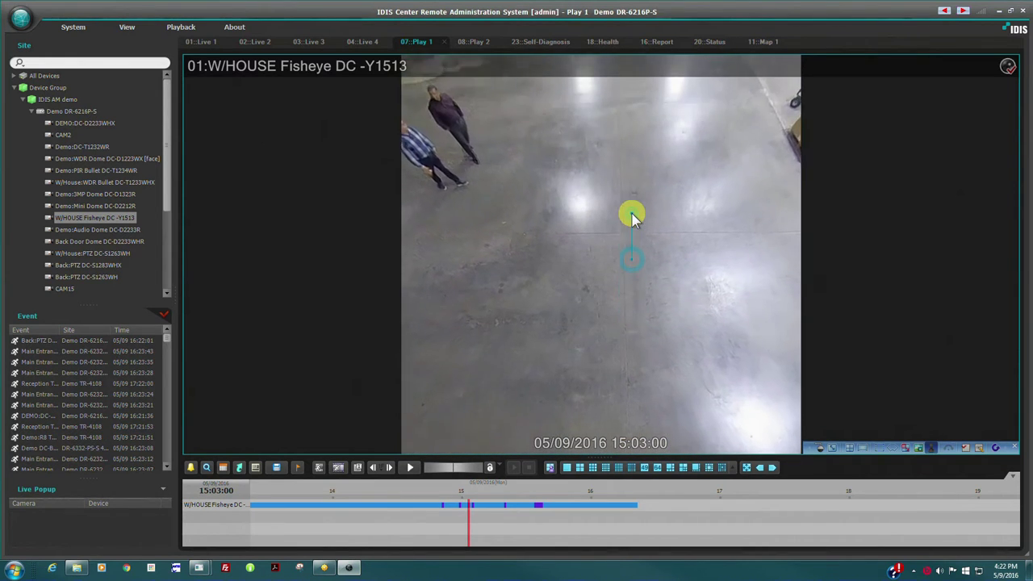
scroll(601, 226, "down", 3)
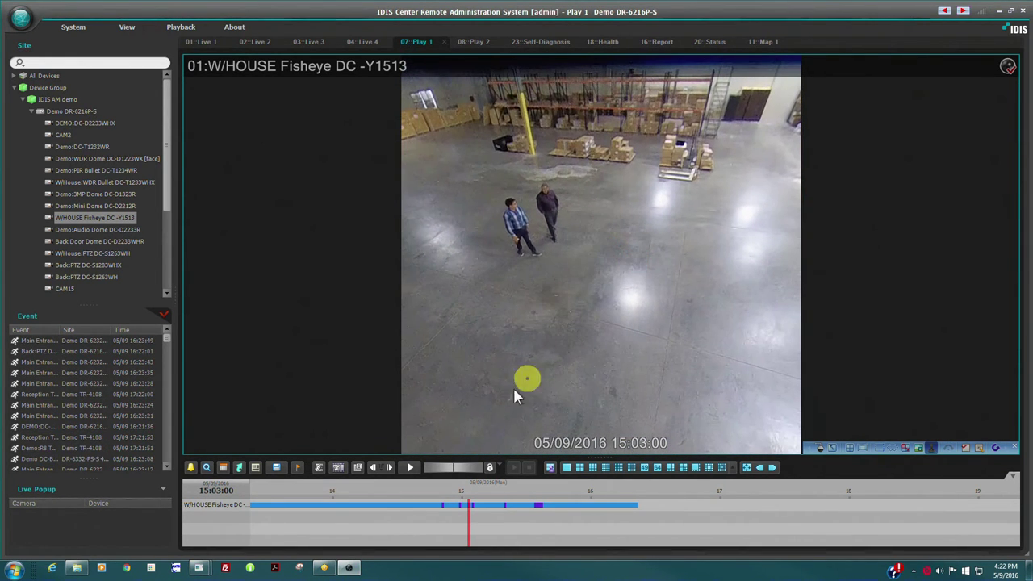
Step: Play the recording, pan the dewarped view toward the crates, and pause at 15:03:13
left_click(410, 467)
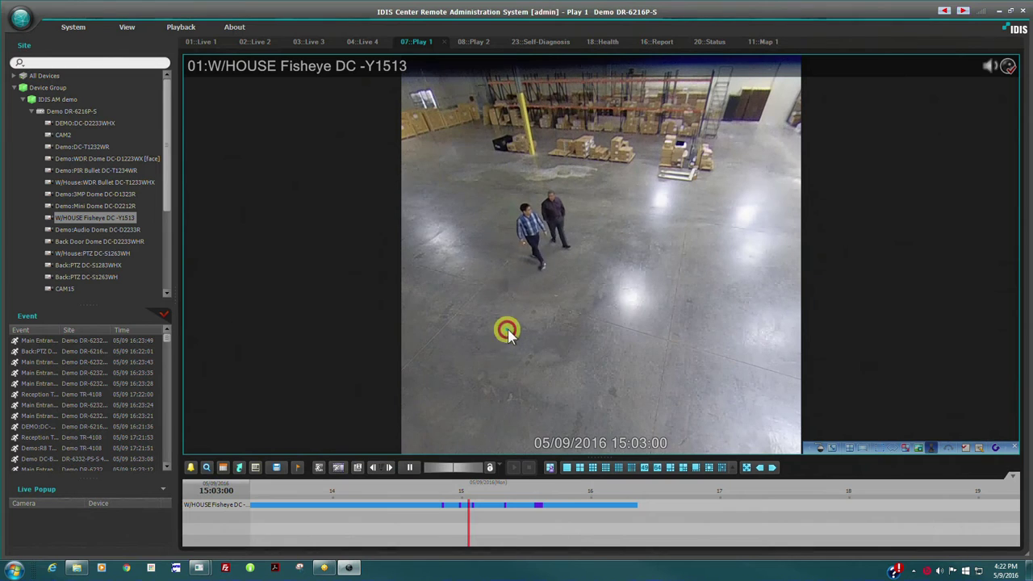
left_click_drag(505, 330, 573, 347)
left_click_drag(634, 329, 743, 343)
left_click(409, 467)
Step: Switch to the Main + 4 Panes layout and aim the main view at the shelving
left_click(845, 447)
left_click(883, 398)
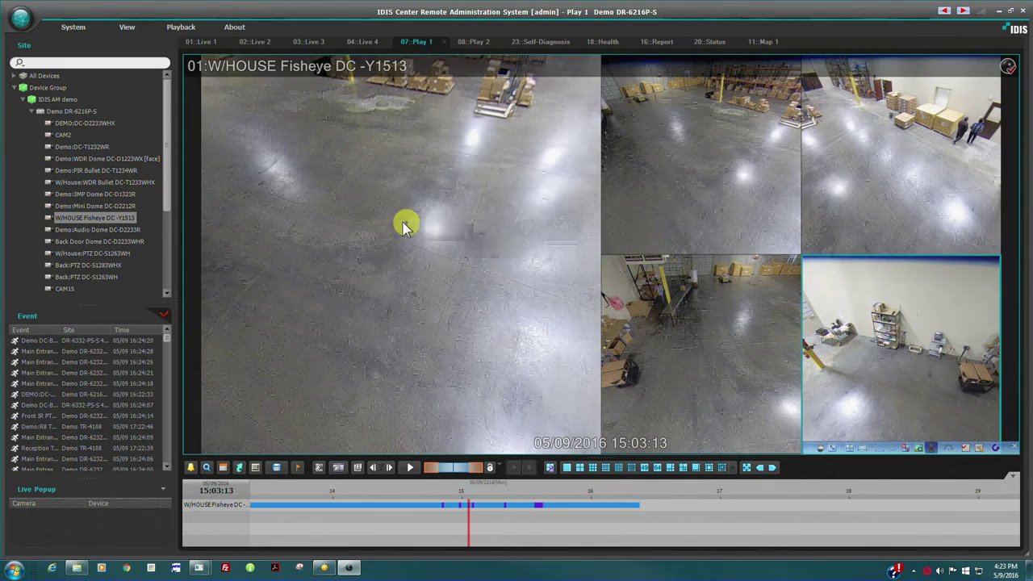
left_click_drag(403, 220, 342, 173)
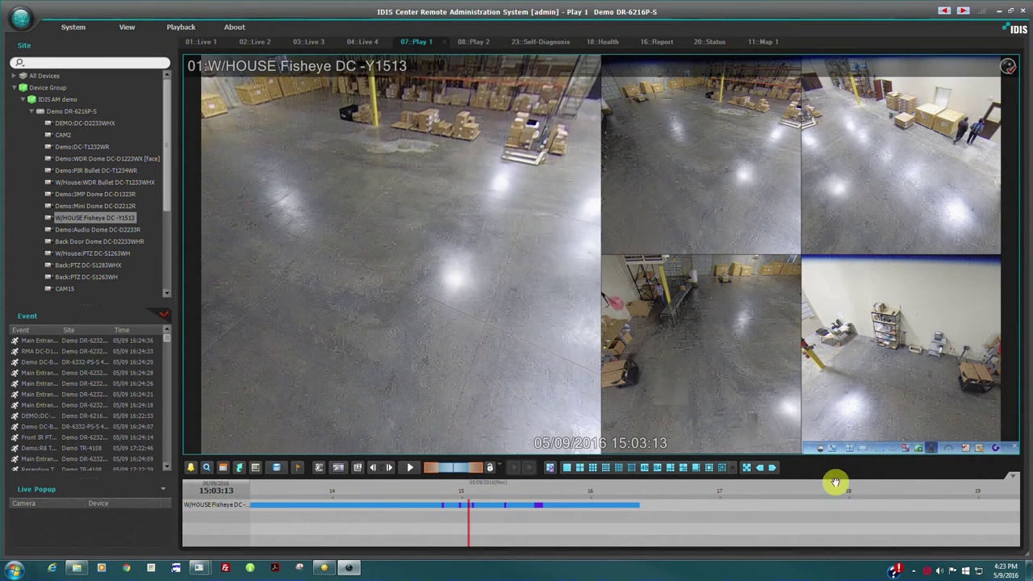
Step: Go back to a single dewarped view and start an Event Search
left_click(848, 448)
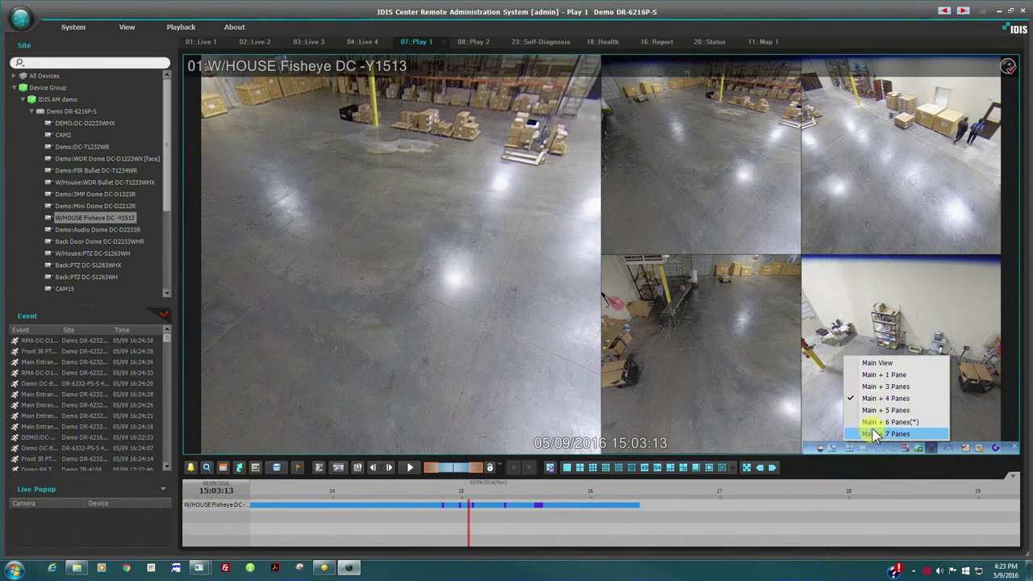
left_click(888, 375)
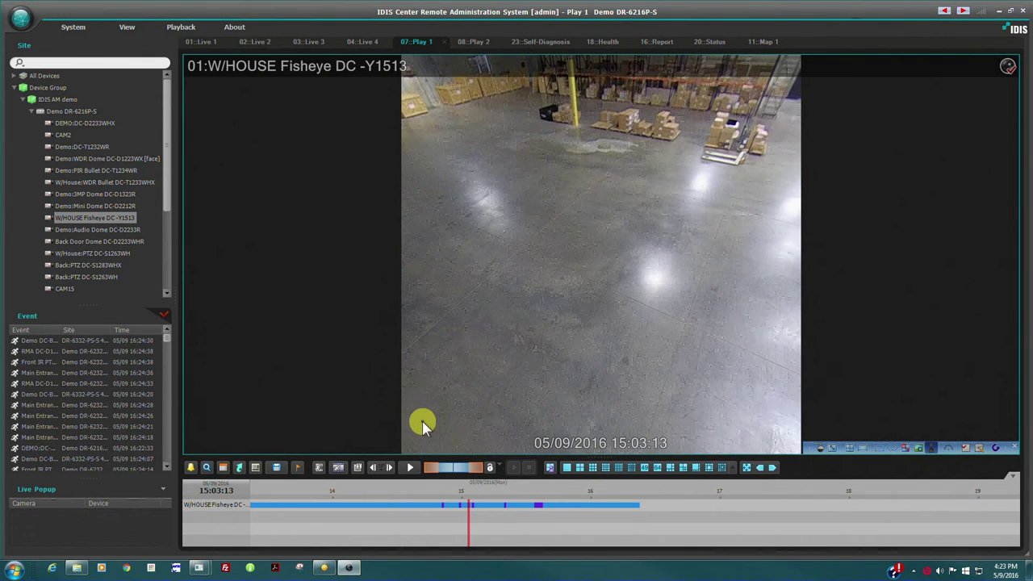
left_click(190, 468)
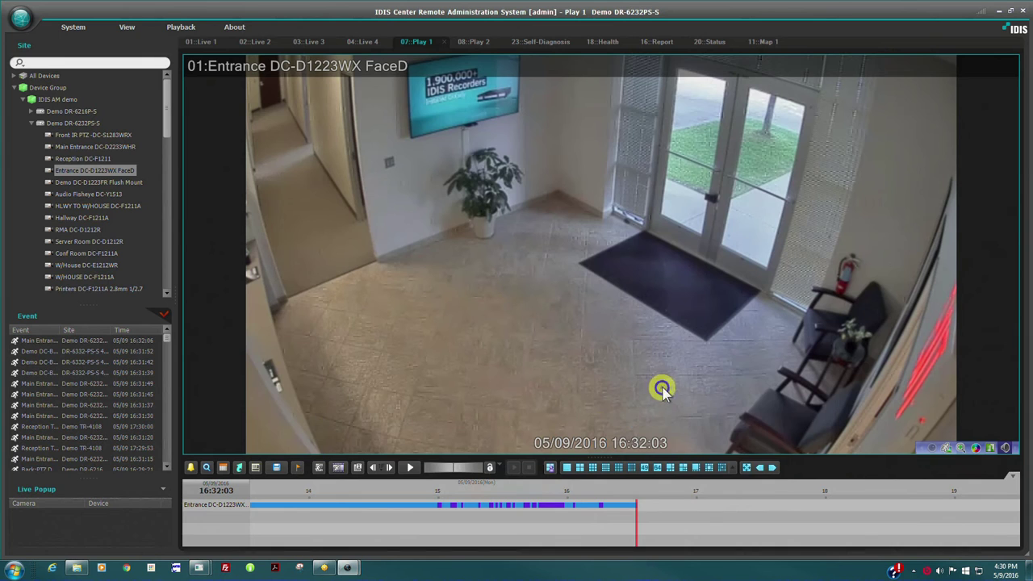
Step: Start a Motion/Object Search on the entrance video over an area beside the hallway
right_click(662, 388)
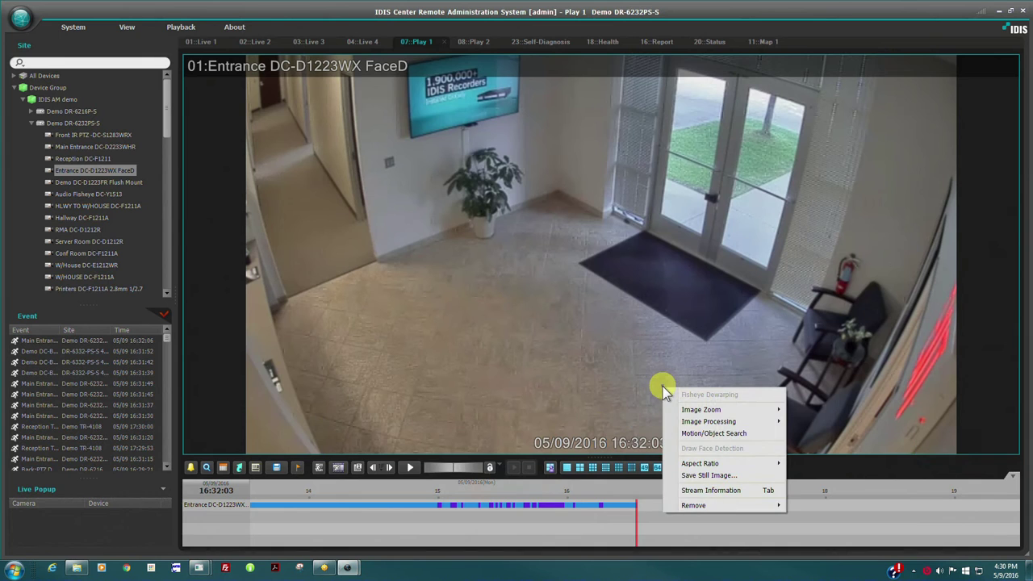
left_click(733, 436)
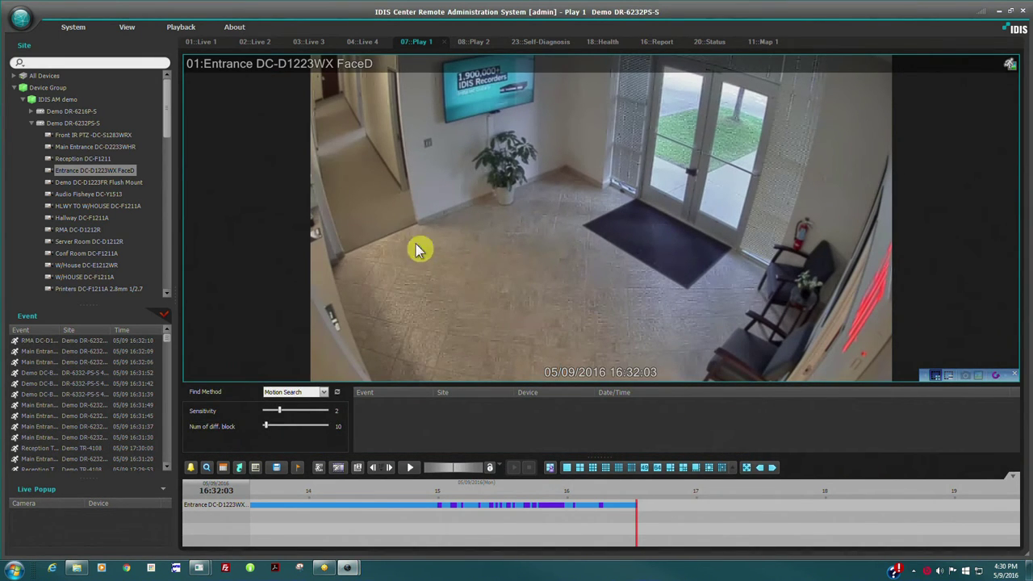
left_click_drag(419, 218, 345, 312)
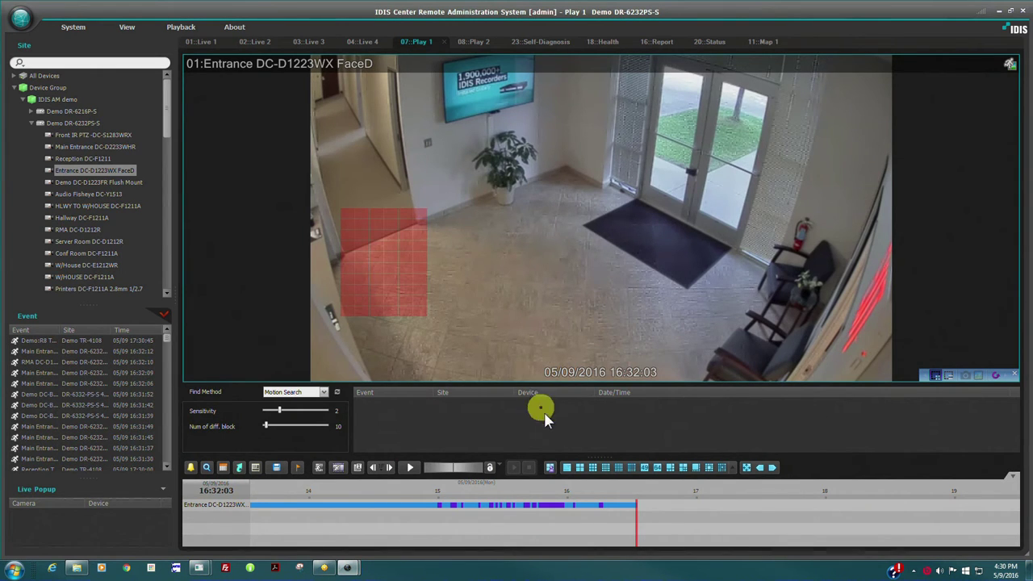
Step: Scan the timeline from 15:49 and play from the 15:50:45 Motion Detection event
left_click(545, 509)
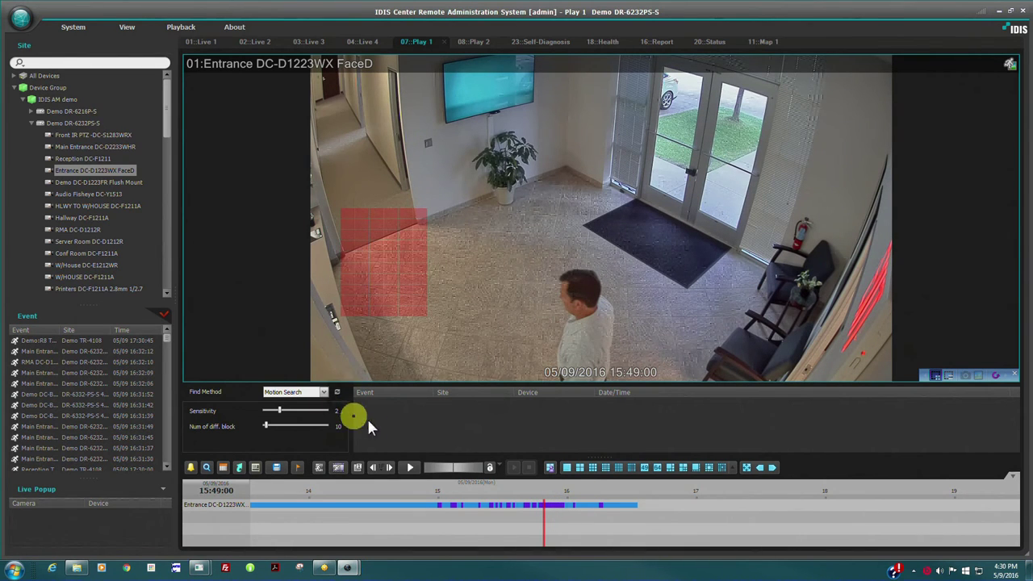
left_click_drag(415, 473, 490, 465)
left_click(416, 437)
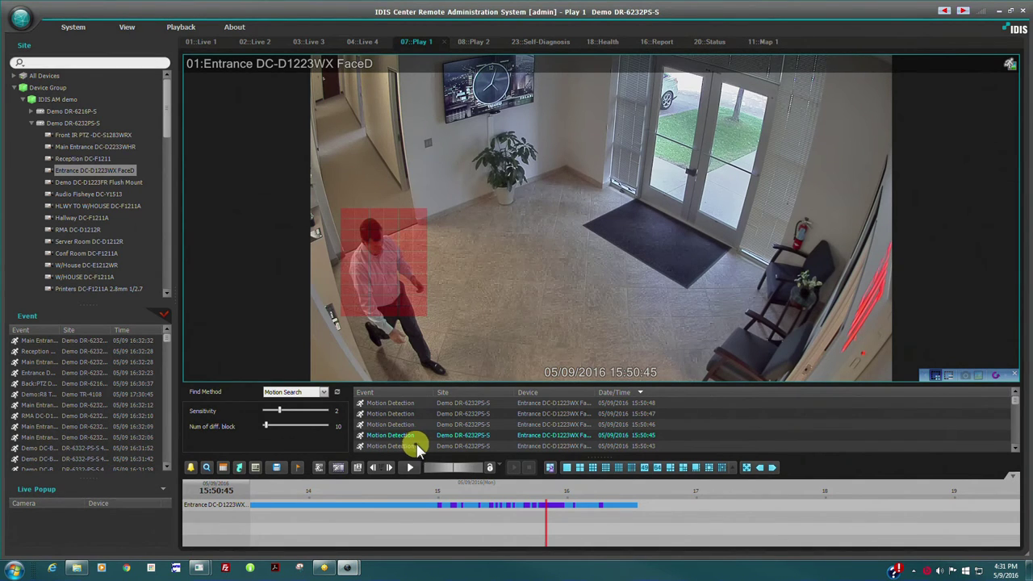
left_click(408, 467)
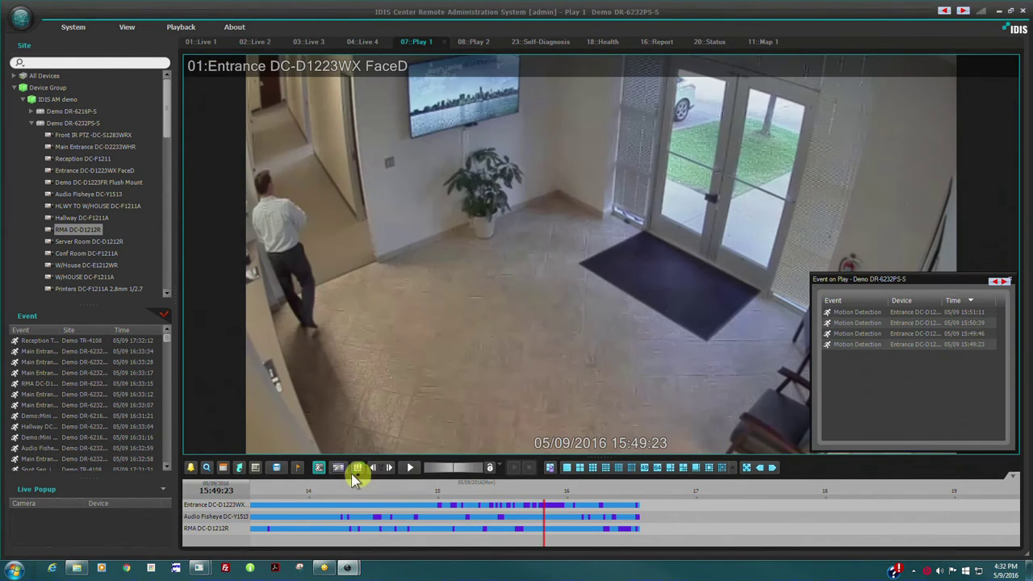
Step: Show event thumbnails and jump to the 15:49:46, 15:51:11 and 15:48:55 events
left_click(339, 467)
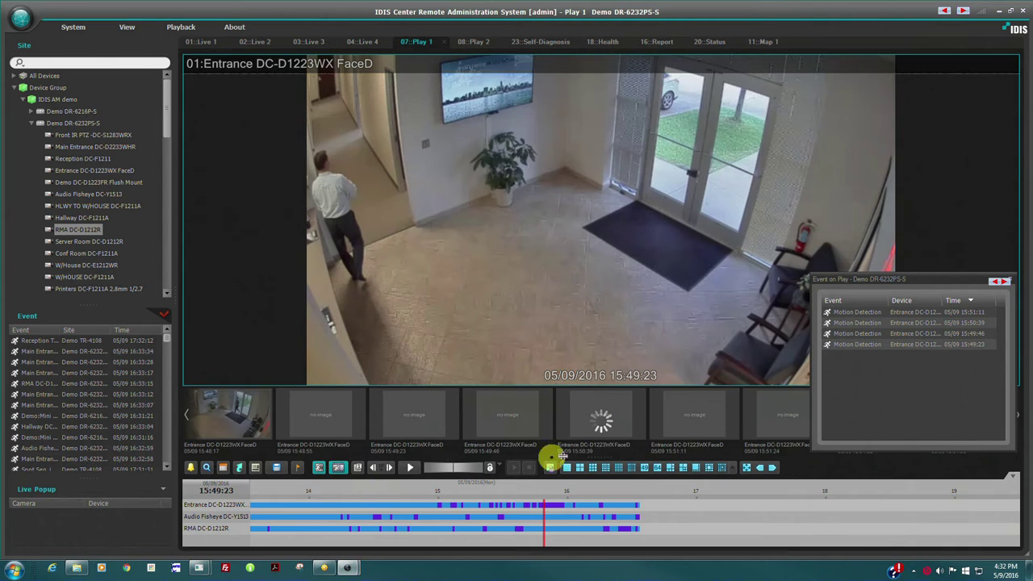
left_click(488, 413)
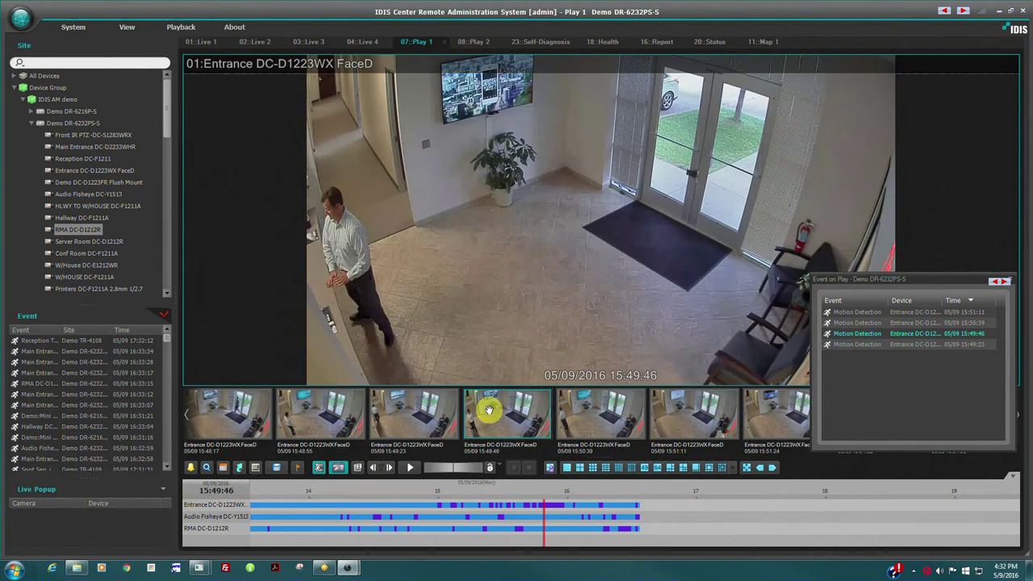
left_click(693, 428)
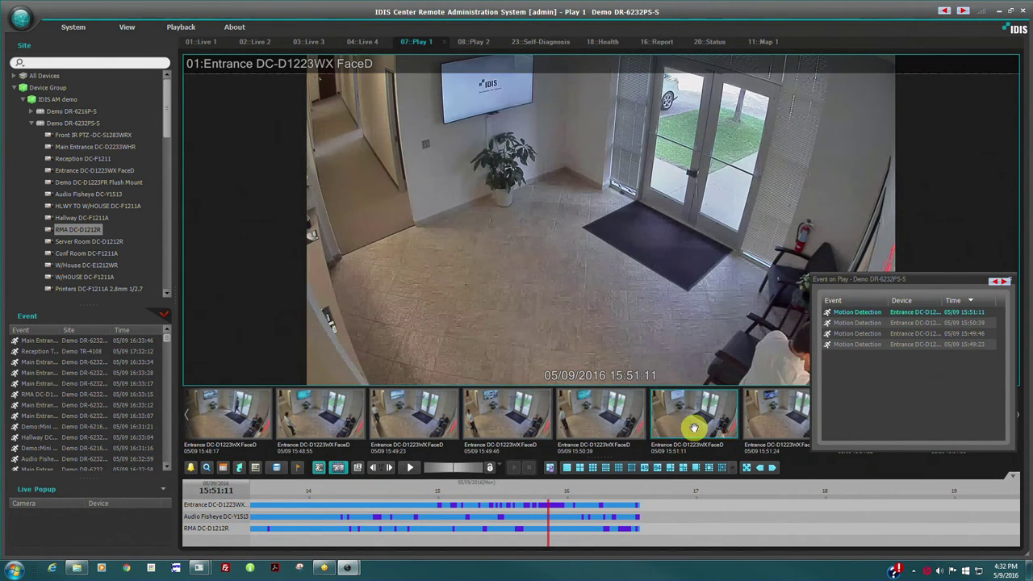
left_click(301, 409)
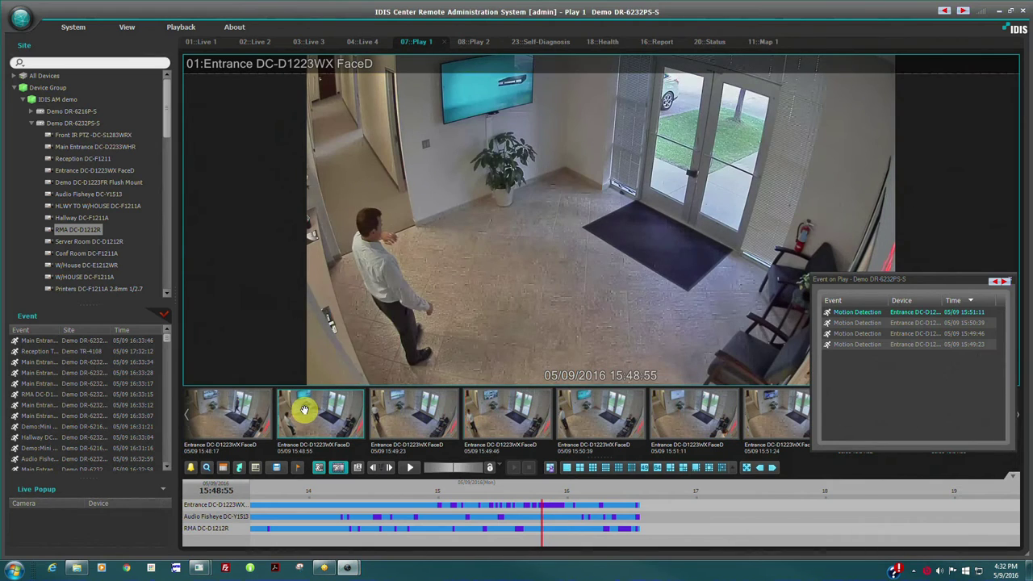
mouse_move(305, 410)
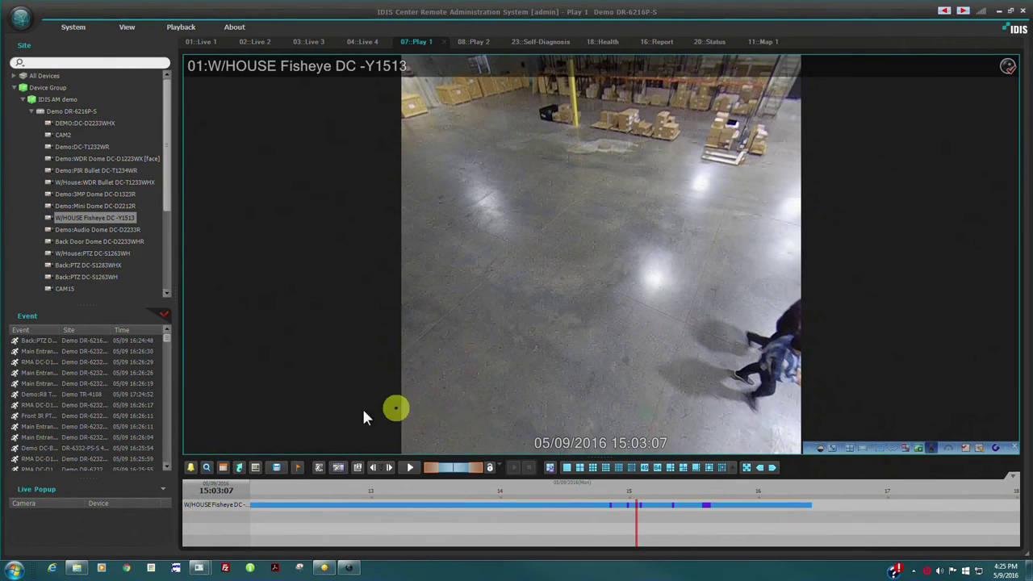
Step: Export the W/HOUSE Fisheye clip from 15:29 to 15:37 using A-B Export Video File
left_click(274, 472)
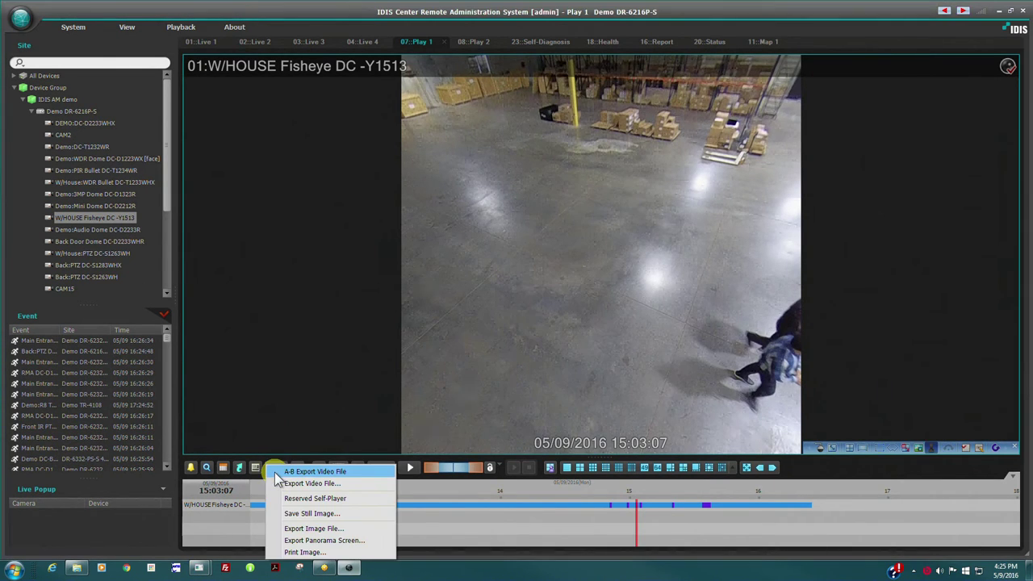
left_click(357, 473)
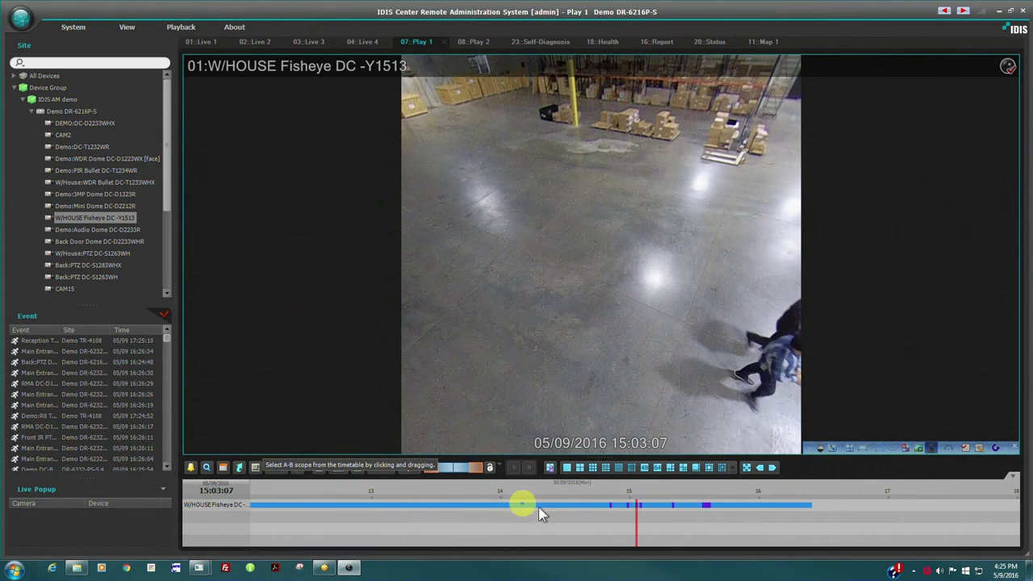
left_click_drag(693, 511, 710, 510)
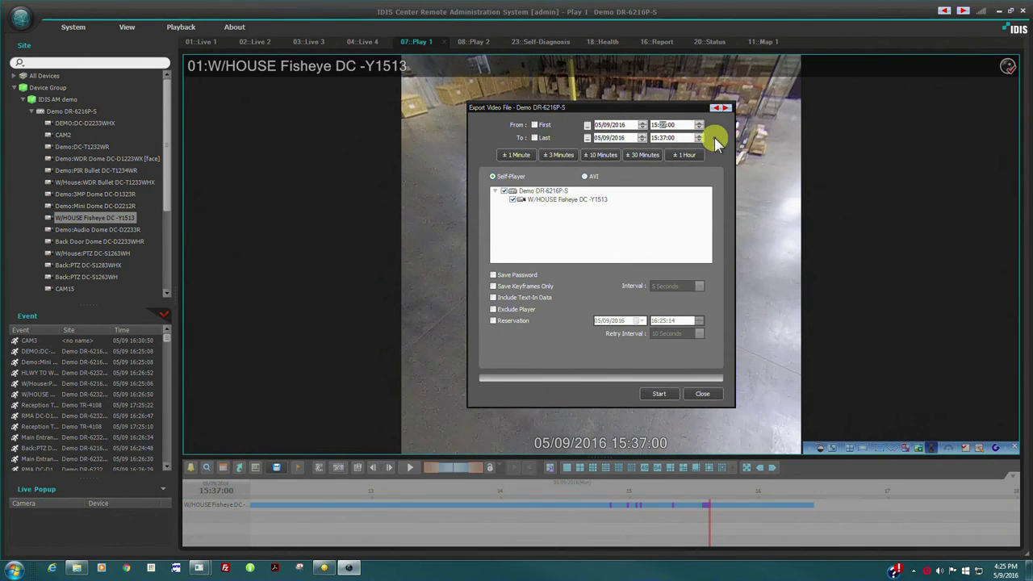
left_click(660, 394)
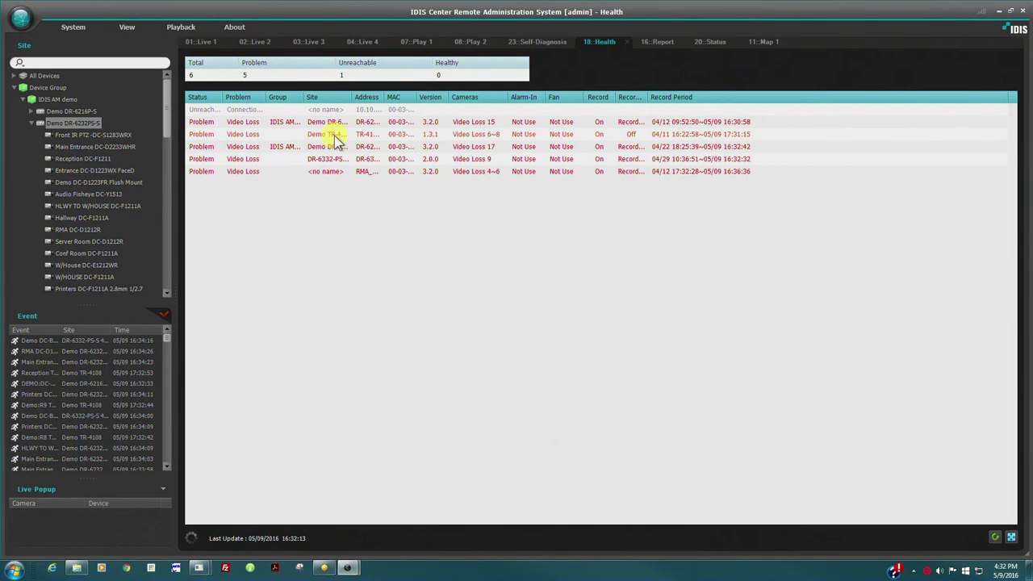
Step: Widen the Site column in the Health table so full site names show
left_click_drag(352, 99, 410, 102)
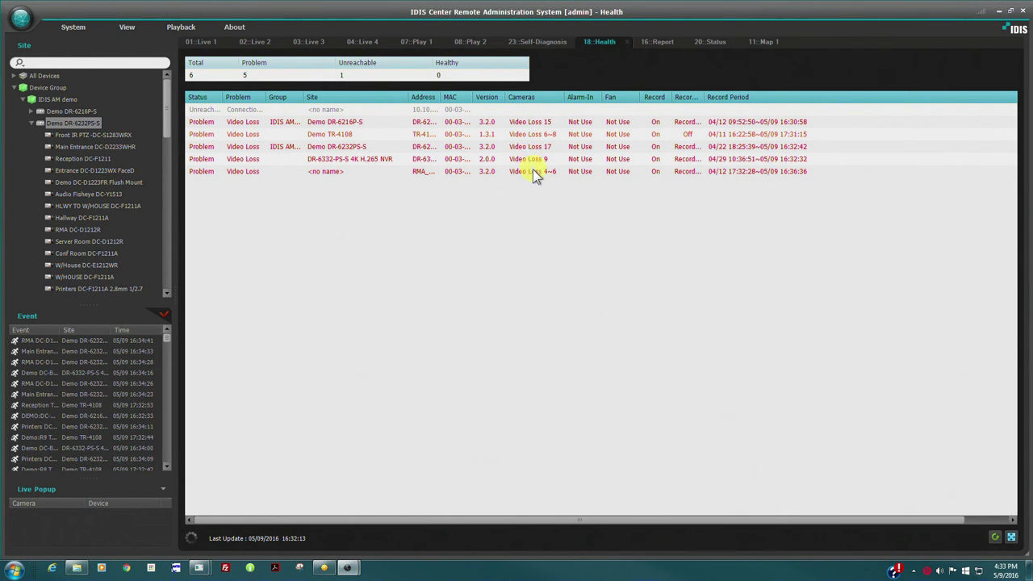
Step: Switch to the Report page listing the User Log entries
left_click(655, 43)
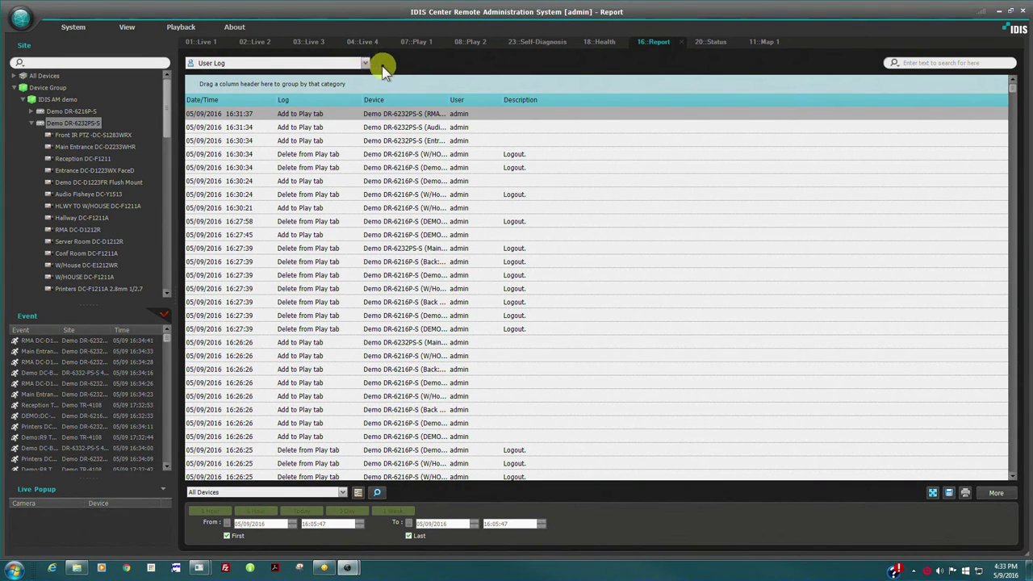
Step: Check the Report log-type options without changing them, then show Status for Demo DR-6232PS-S
left_click(364, 64)
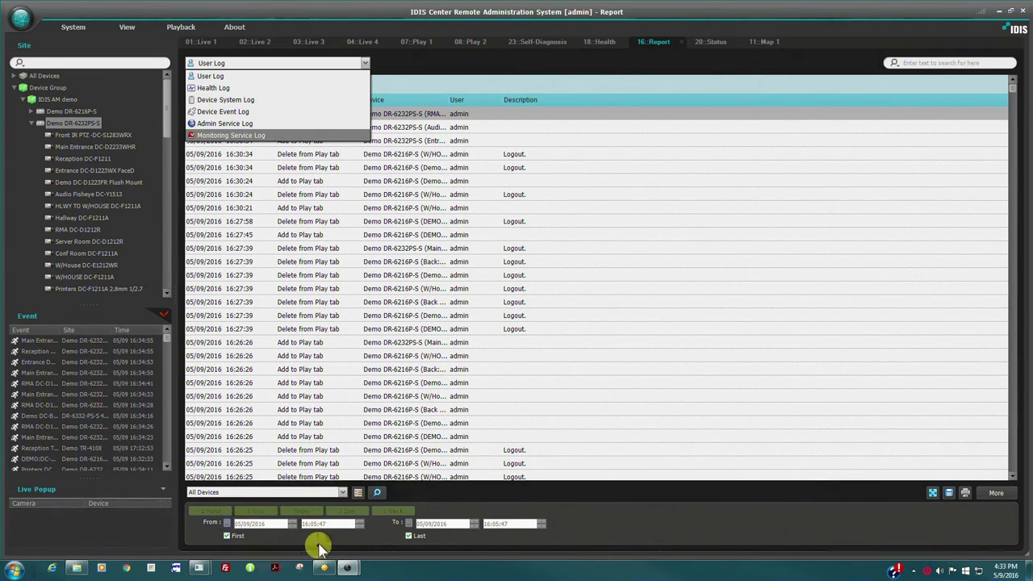
left_click(965, 497)
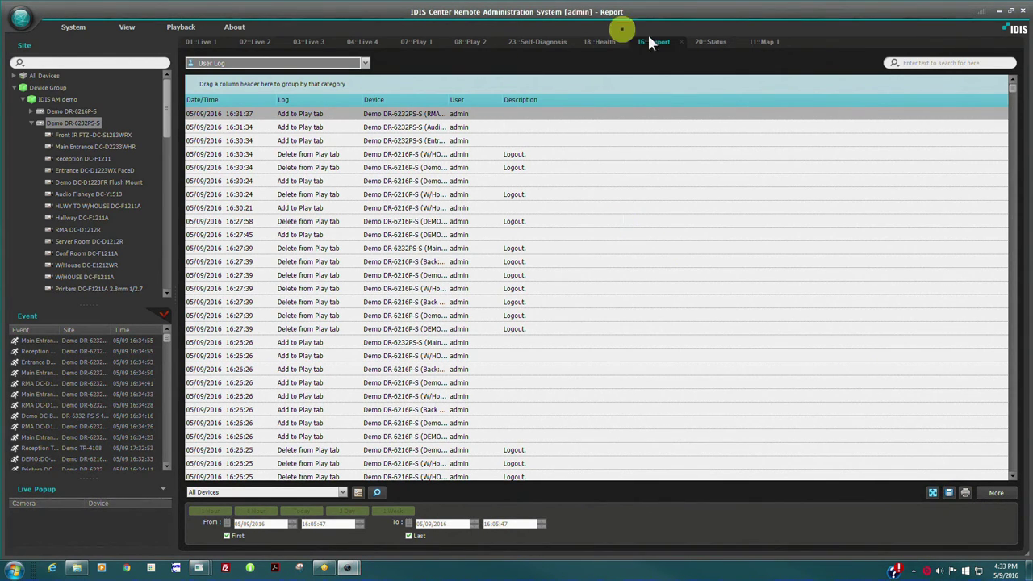
left_click(707, 42)
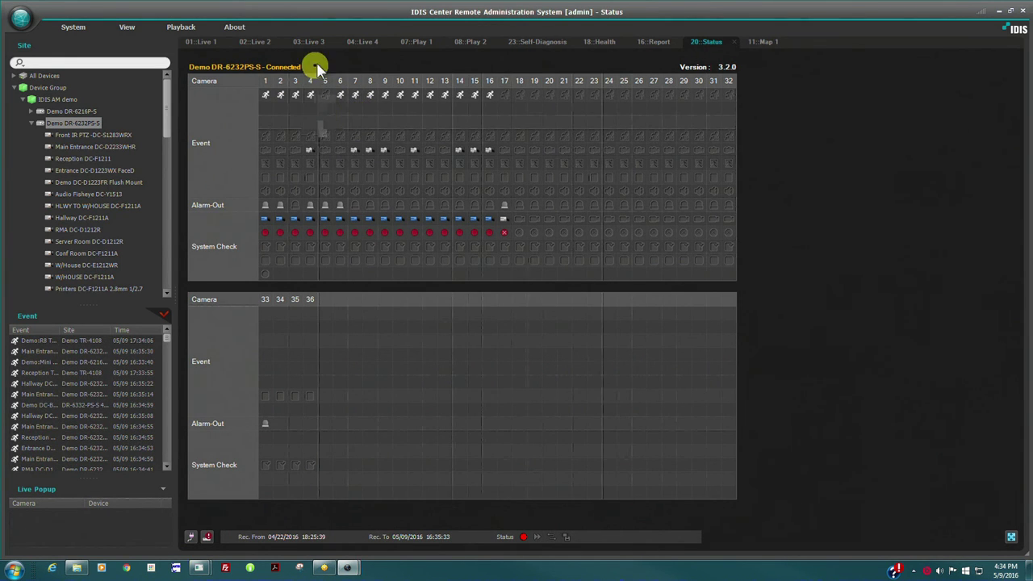
Step: Review Demo DR-6232PS-S's Self-Diagnosis system, camera and network sections, noting CAM17 as Bad
left_click(529, 45)
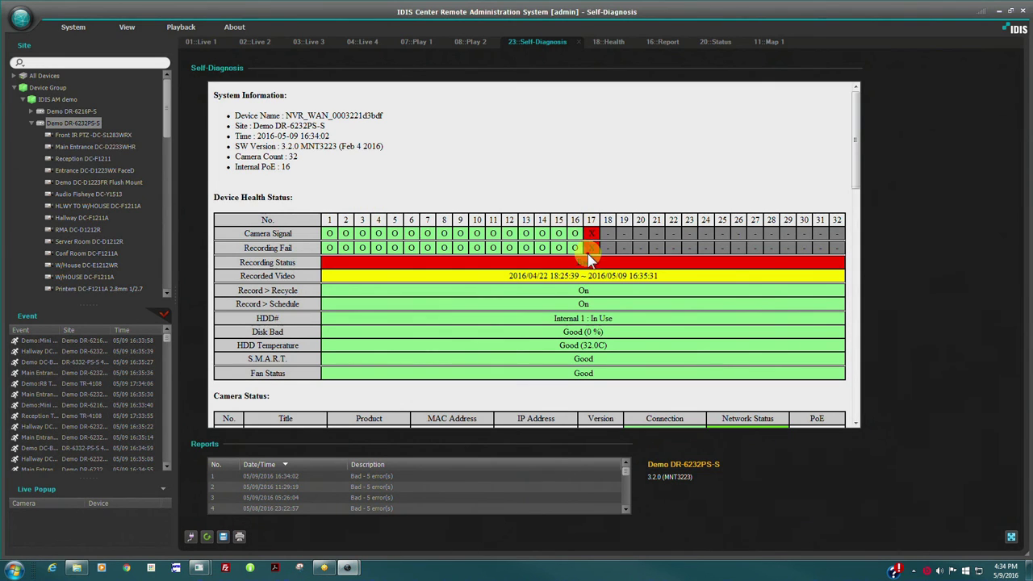
left_click(665, 314)
scroll(664, 315, "down", 8)
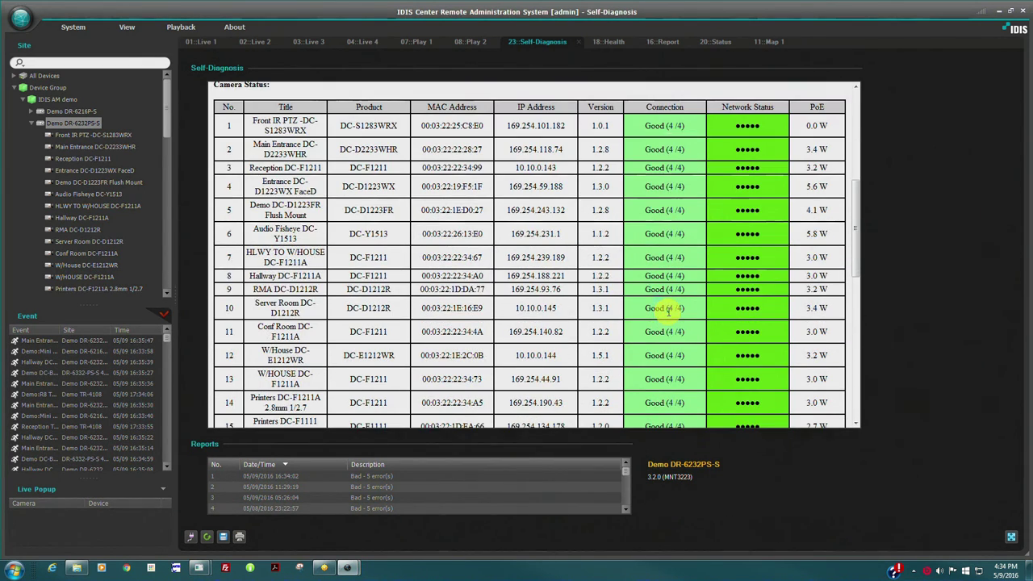
scroll(667, 311, "down", 3)
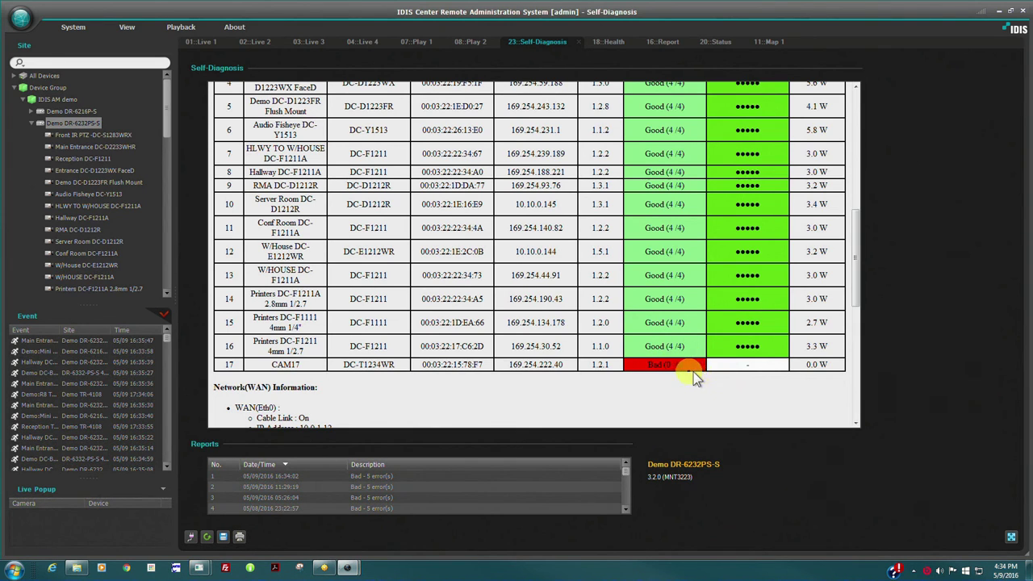
scroll(603, 333, "down", 6)
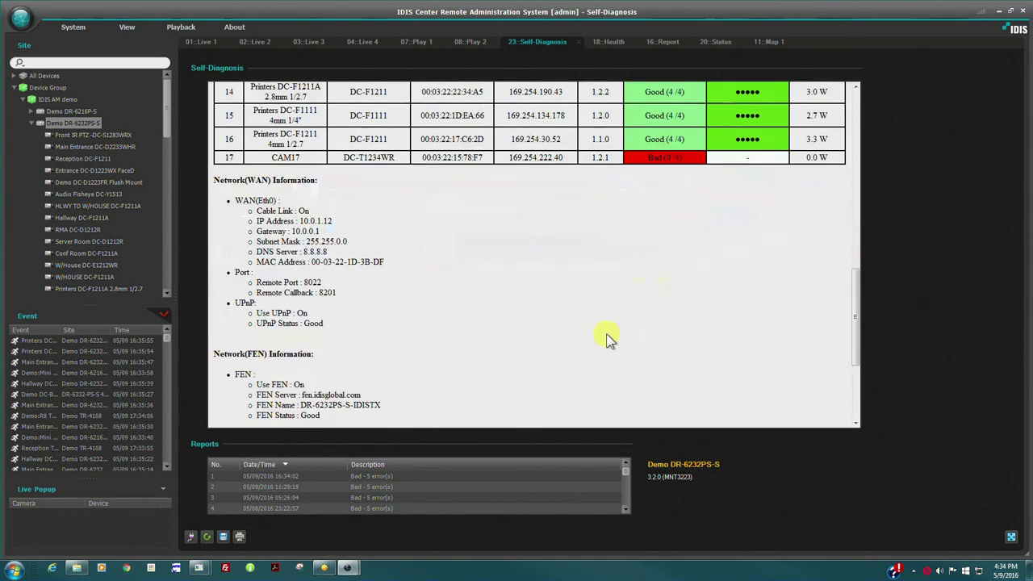
scroll(607, 337, "down", 2)
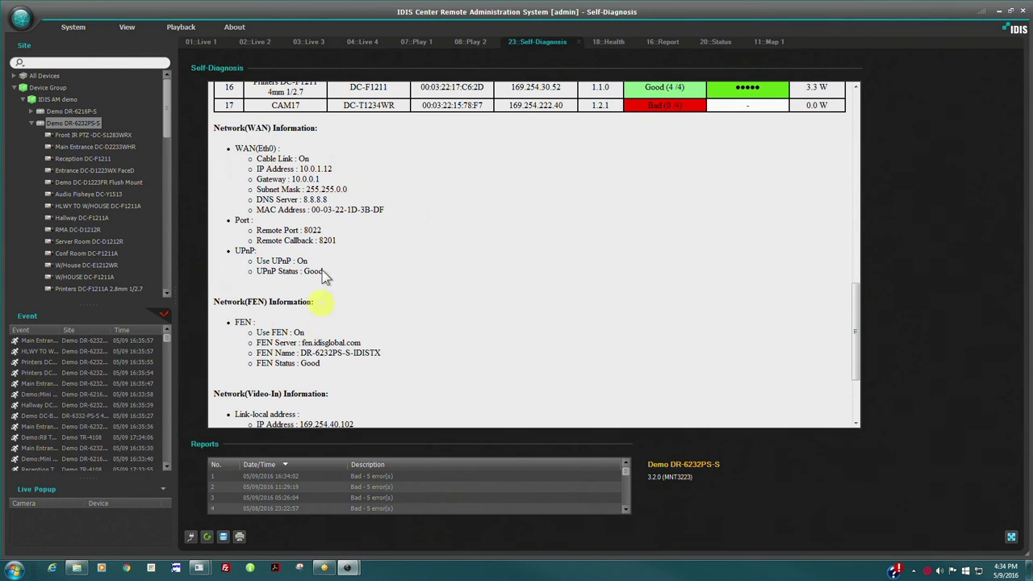
scroll(341, 252, "down", 4)
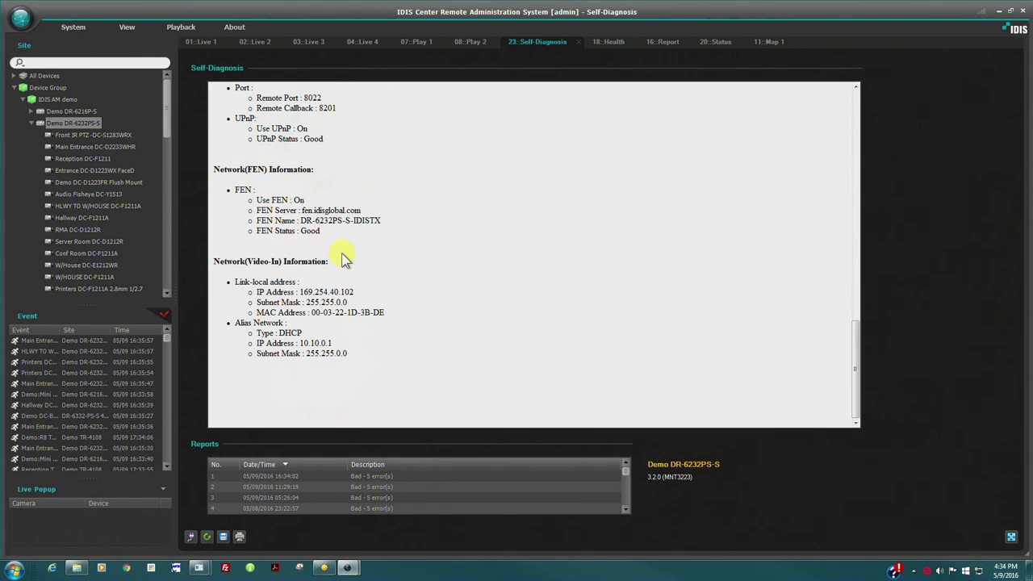
scroll(341, 253, "up", 2)
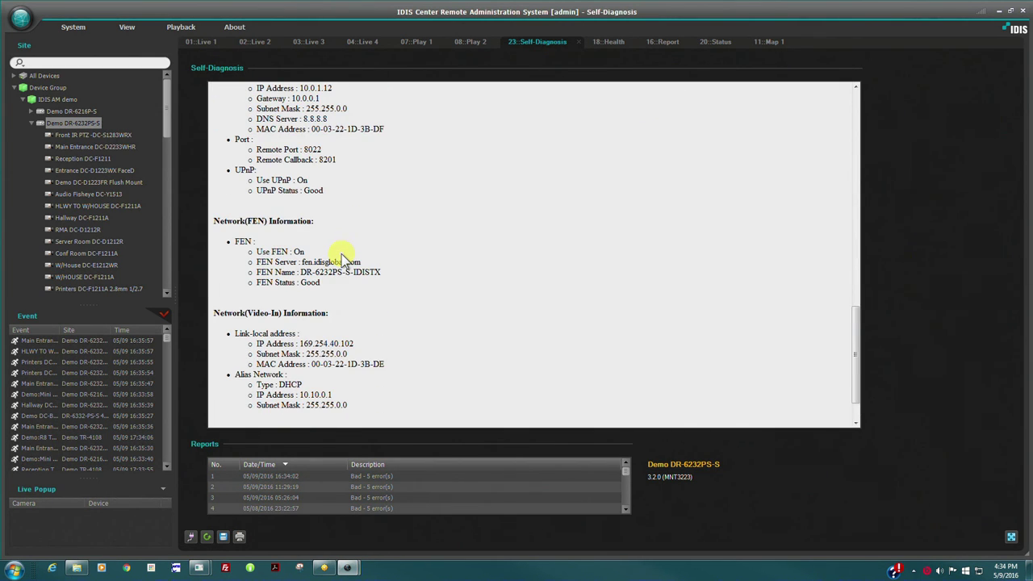
scroll(341, 253, "up", 15)
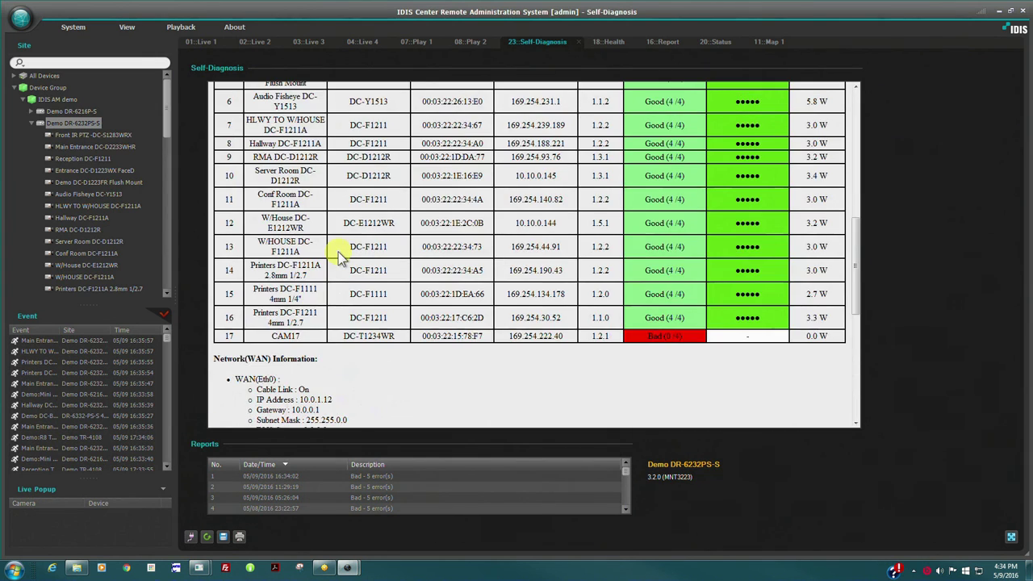
scroll(338, 255, "up", 8)
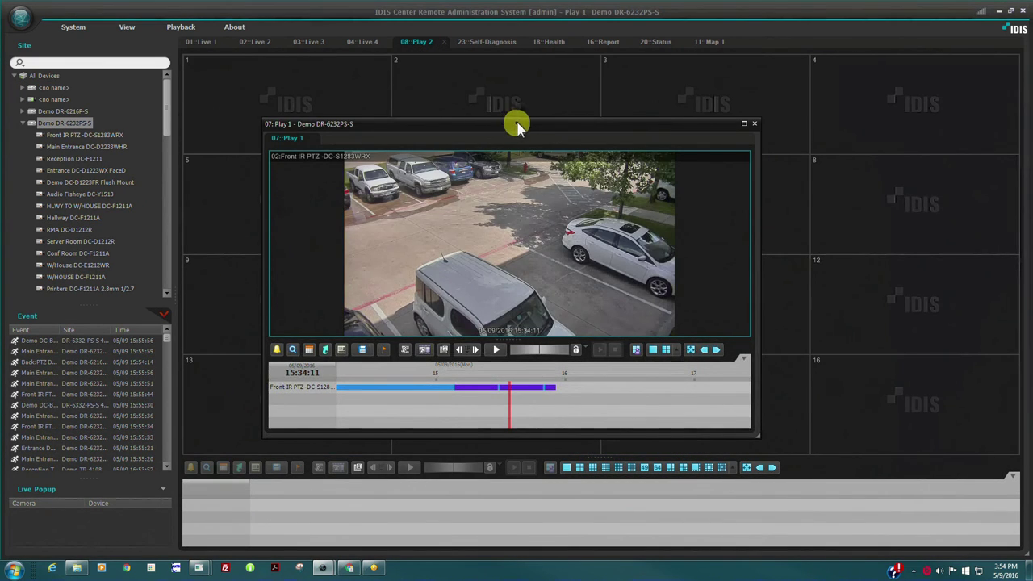
Step: Reposition the floating Play 1 window and zoom the Live 1 office map
left_click_drag(516, 125, 211, 169)
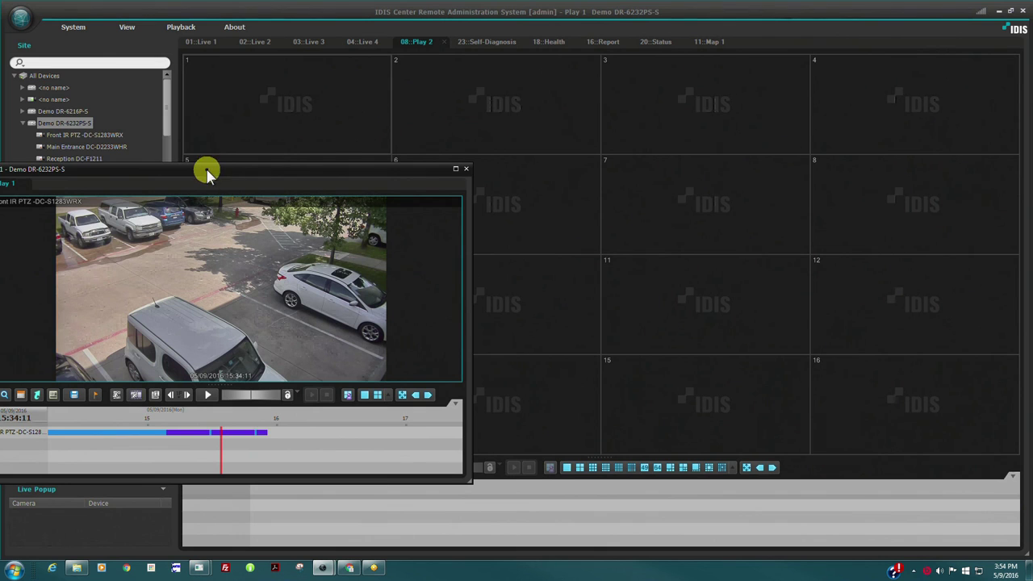
left_click_drag(393, 169, 444, 42)
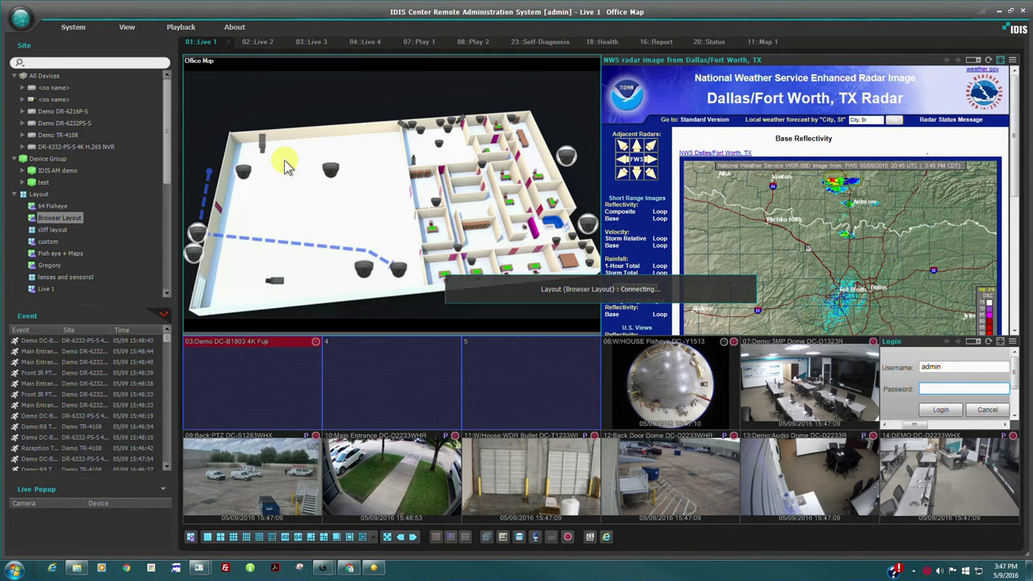
scroll(278, 167, "up", 3)
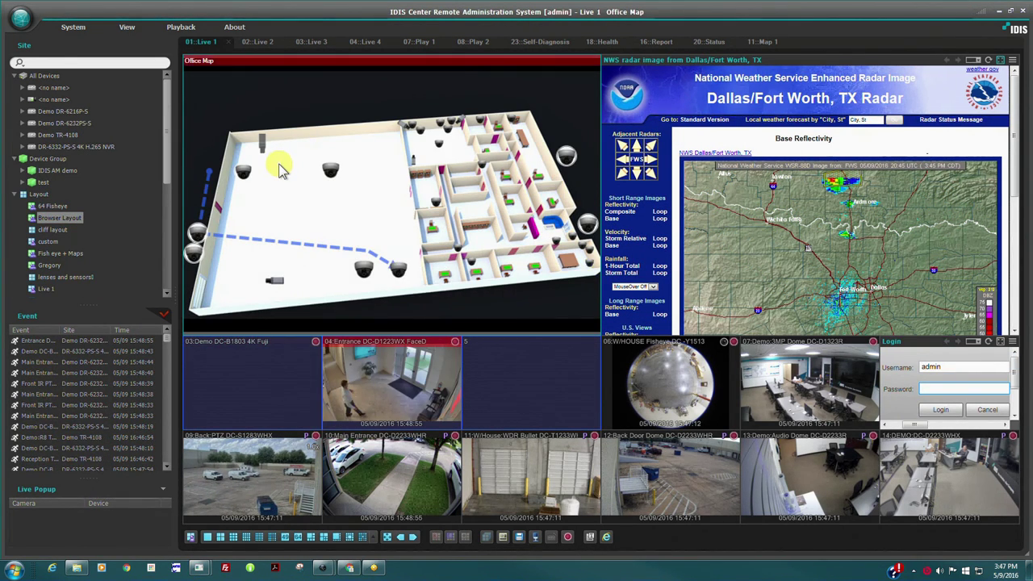